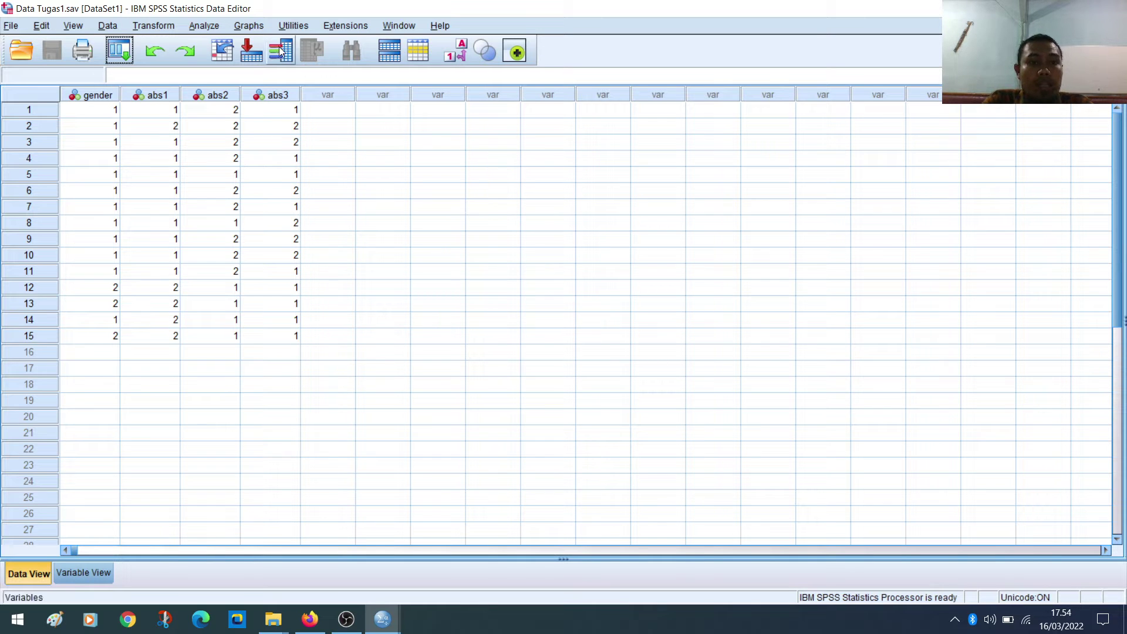
Step: Open the legacy nonparametric Binomial Test and add gender to the test variables
{"action": "left_click", "coordinate": [210, 29]}
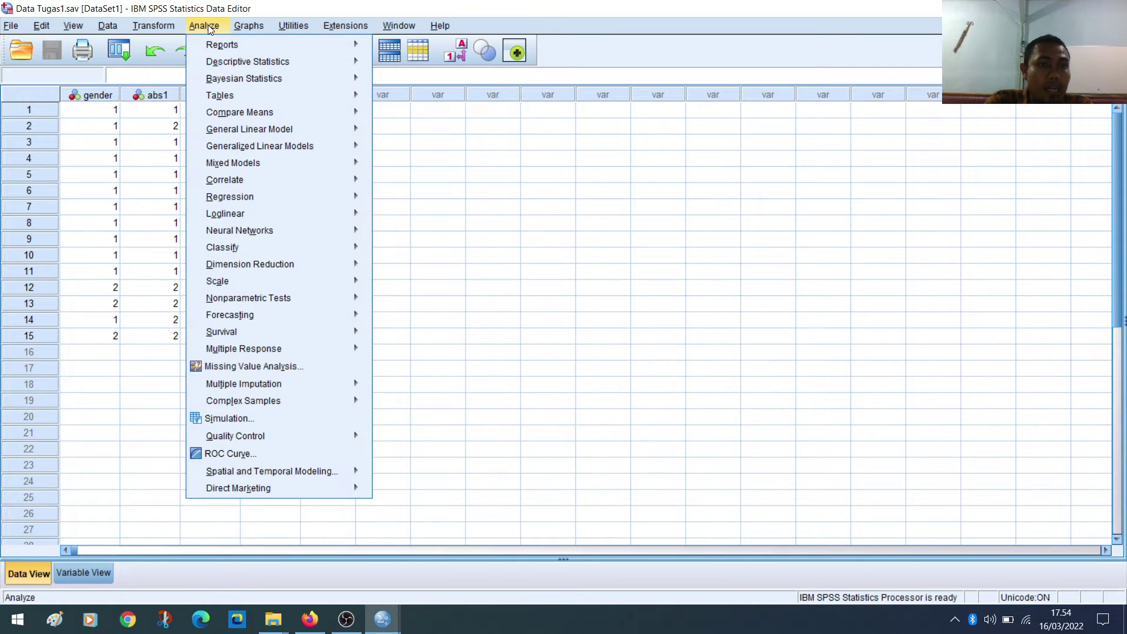
{"action": "mouse_move", "coordinate": [217, 298]}
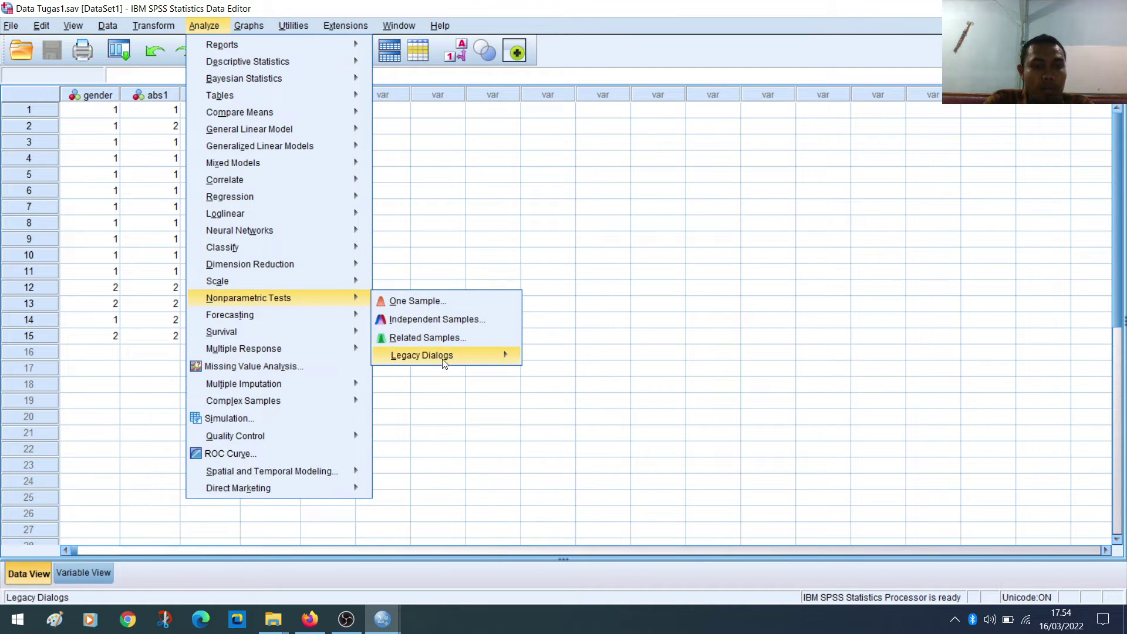
{"action": "mouse_move", "coordinate": [444, 360]}
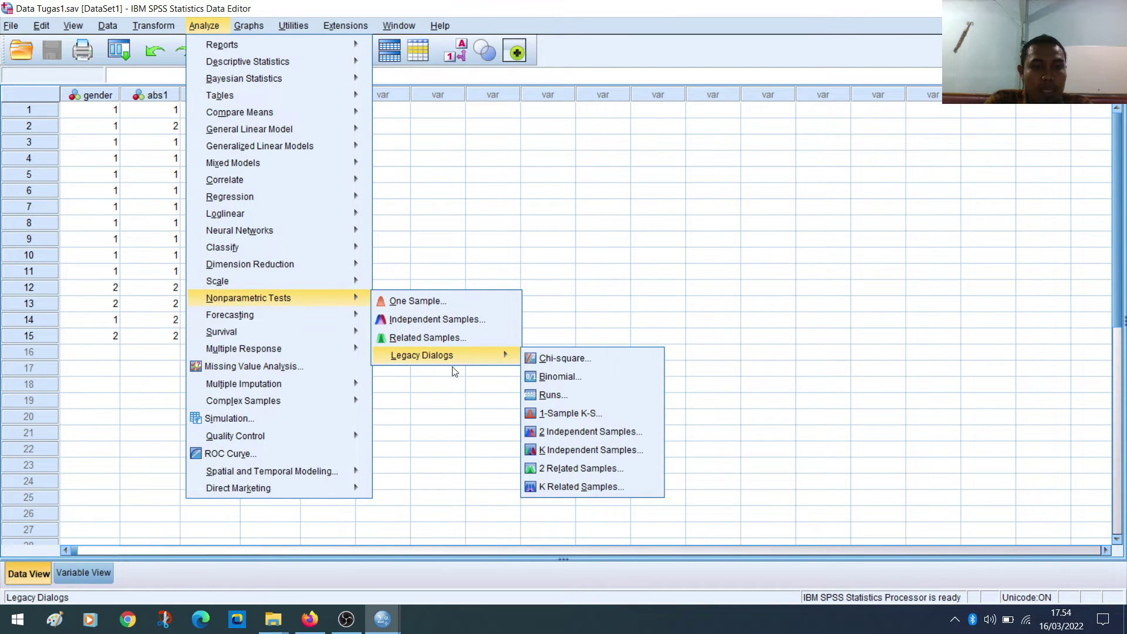
{"action": "left_click", "coordinate": [570, 379]}
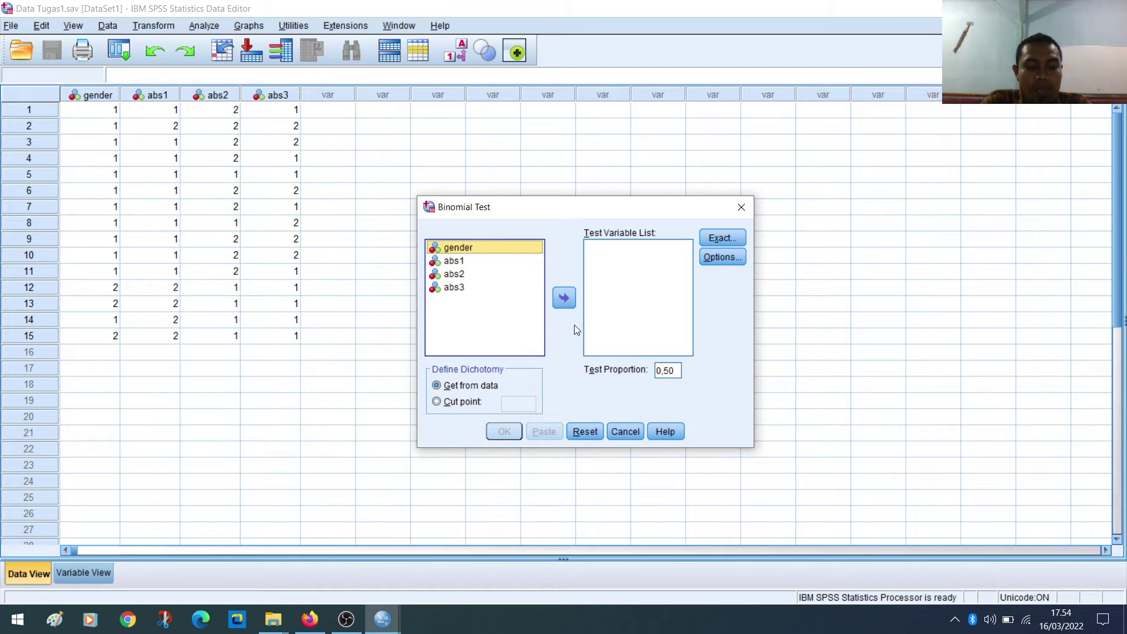
{"action": "left_click", "coordinate": [565, 298]}
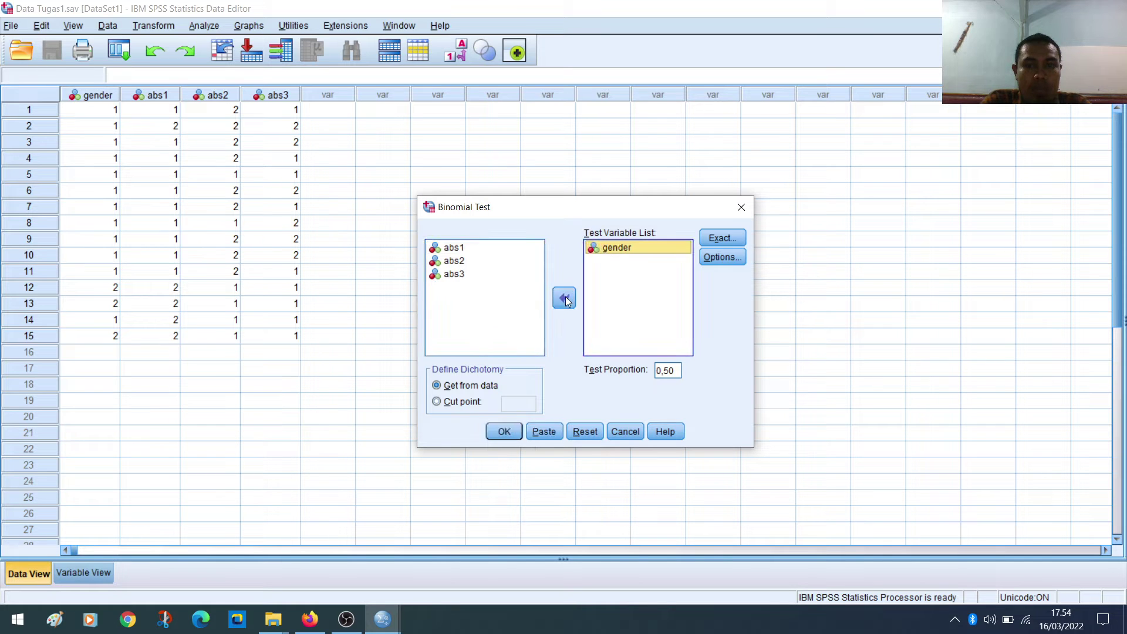
Step: Run the binomial test on gender with a test proportion of 0,50 and the dichotomy taken from the data
{"action": "left_click", "coordinate": [679, 370]}
{"action": "left_click", "coordinate": [679, 371]}
{"action": "double_click", "coordinate": [679, 373]}
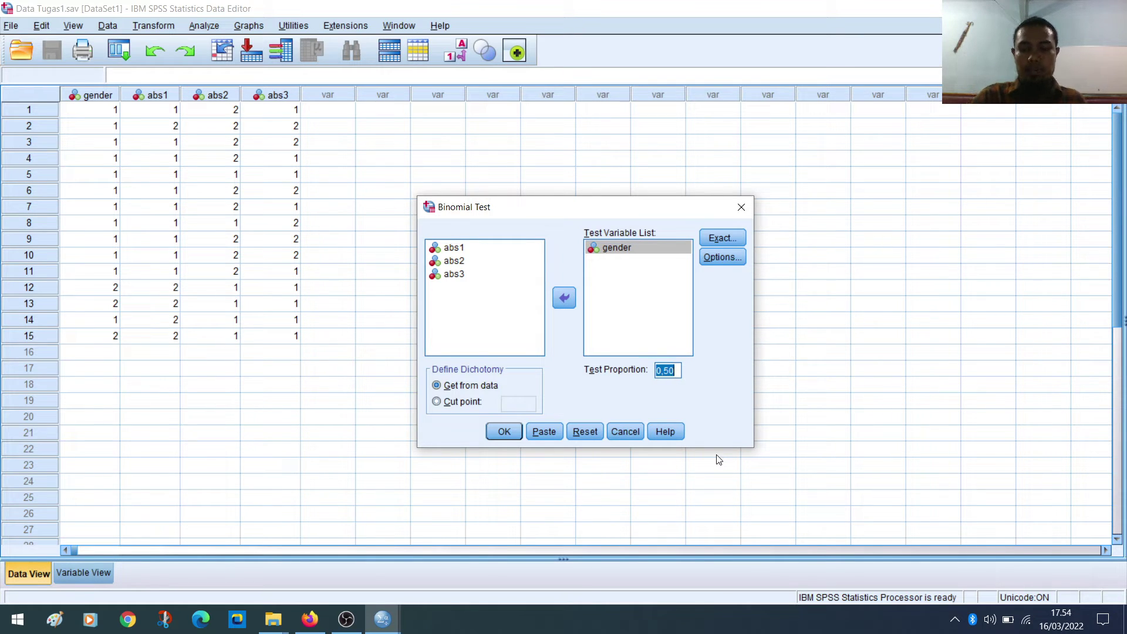
{"action": "key", "text": "Home"}
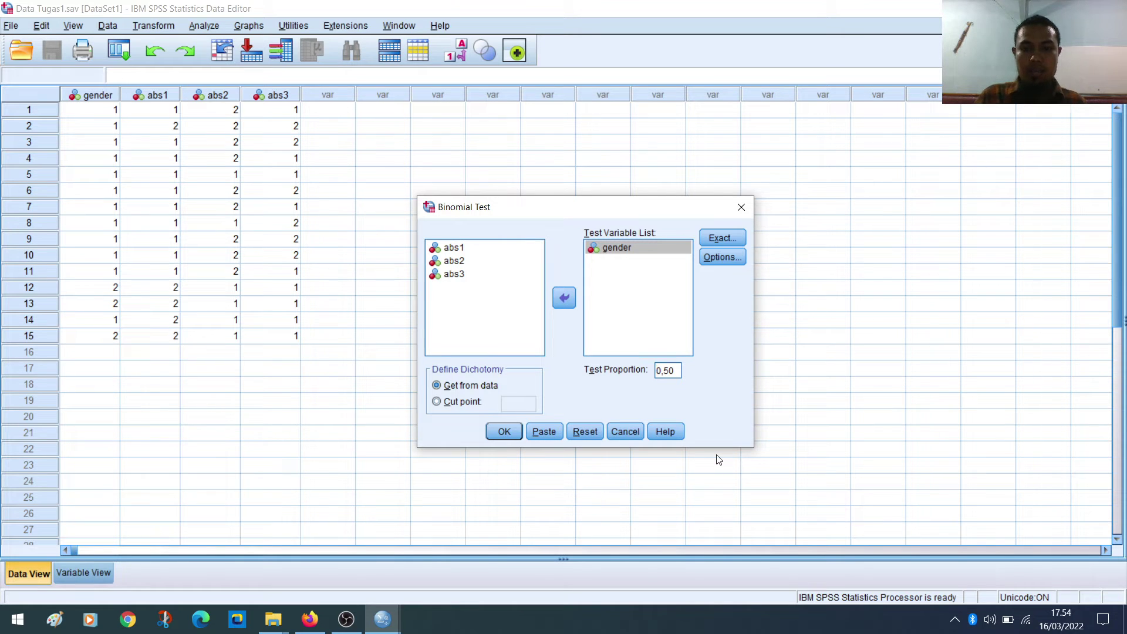
{"action": "double_click", "coordinate": [670, 370]}
{"action": "key", "text": "Home"}
{"action": "key", "text": "Right"}
{"action": "key", "text": "Right"}
{"action": "key", "text": "Right"}
{"action": "key", "text": "Right"}
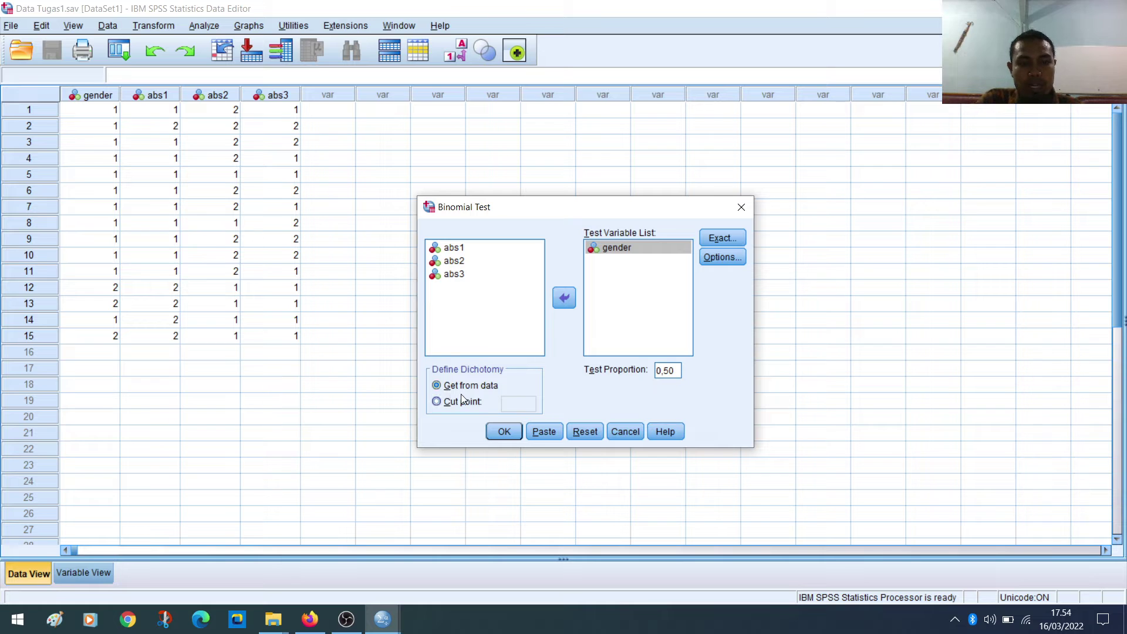
{"action": "left_click", "coordinate": [507, 433]}
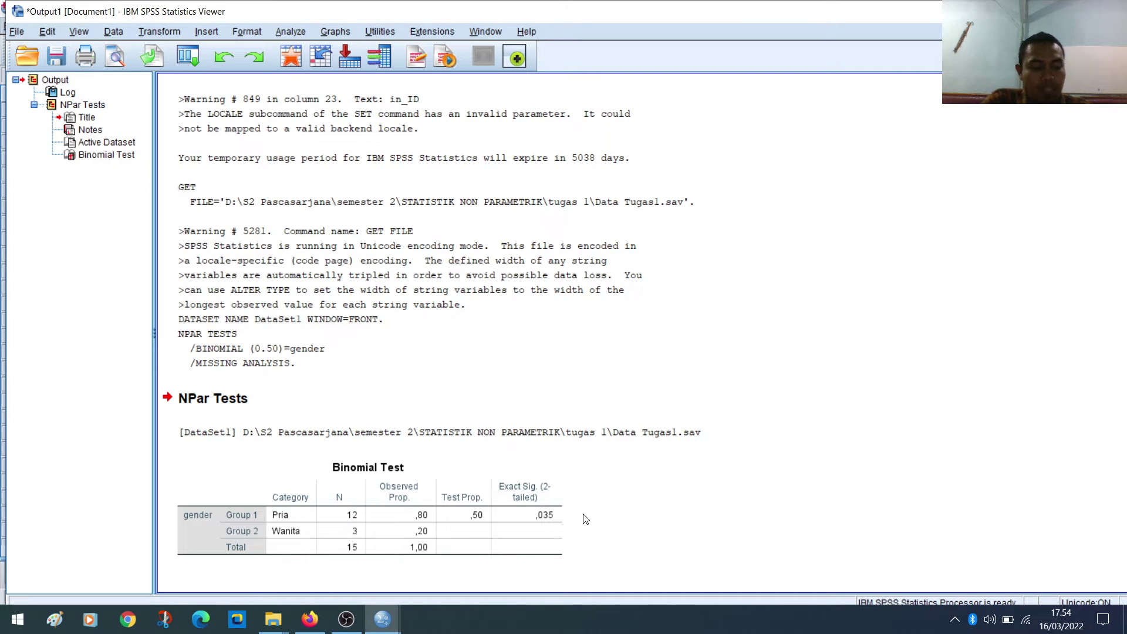
{"action": "left_click", "coordinate": [565, 515]}
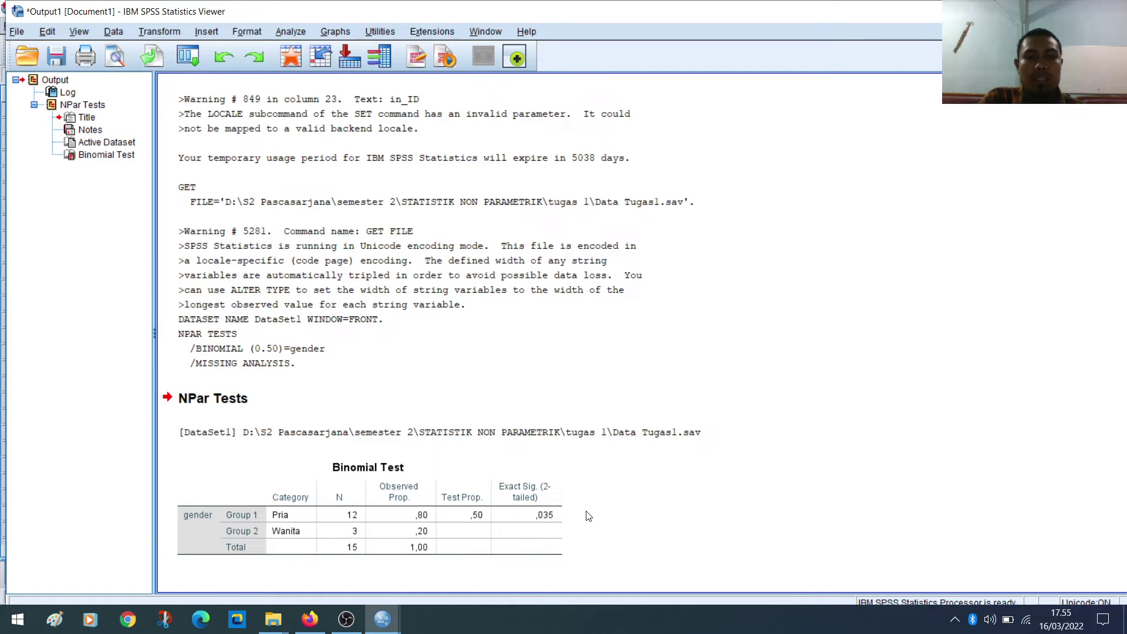
{"action": "left_click", "coordinate": [663, 397]}
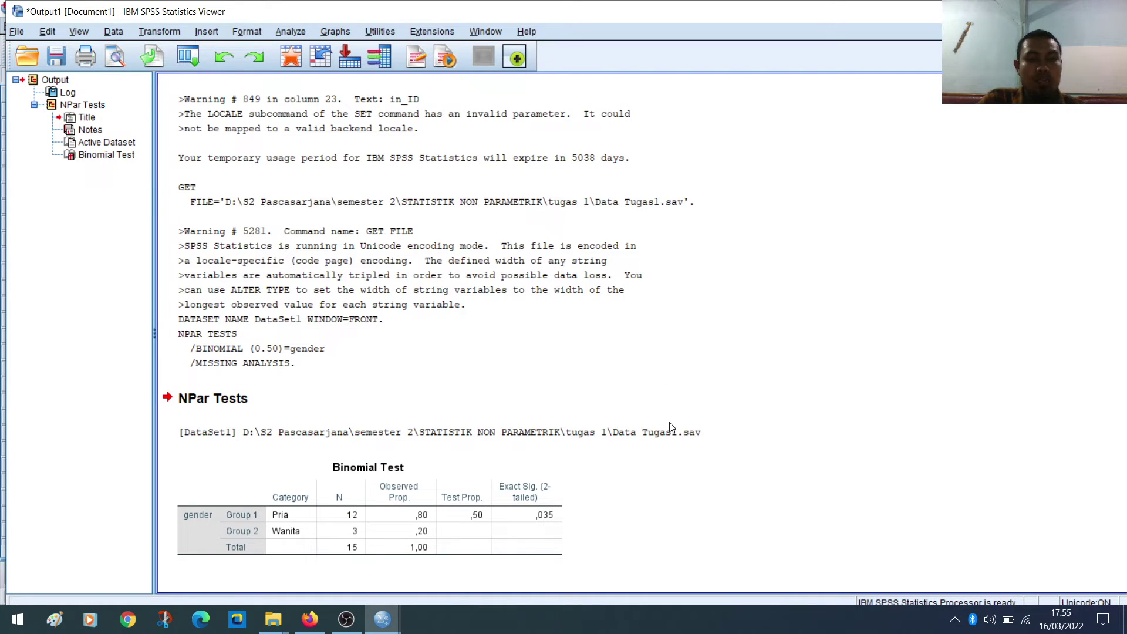
Step: Run the legacy binomial test on gender again with the test proportion set to 0,80
{"action": "left_click", "coordinate": [298, 33]}
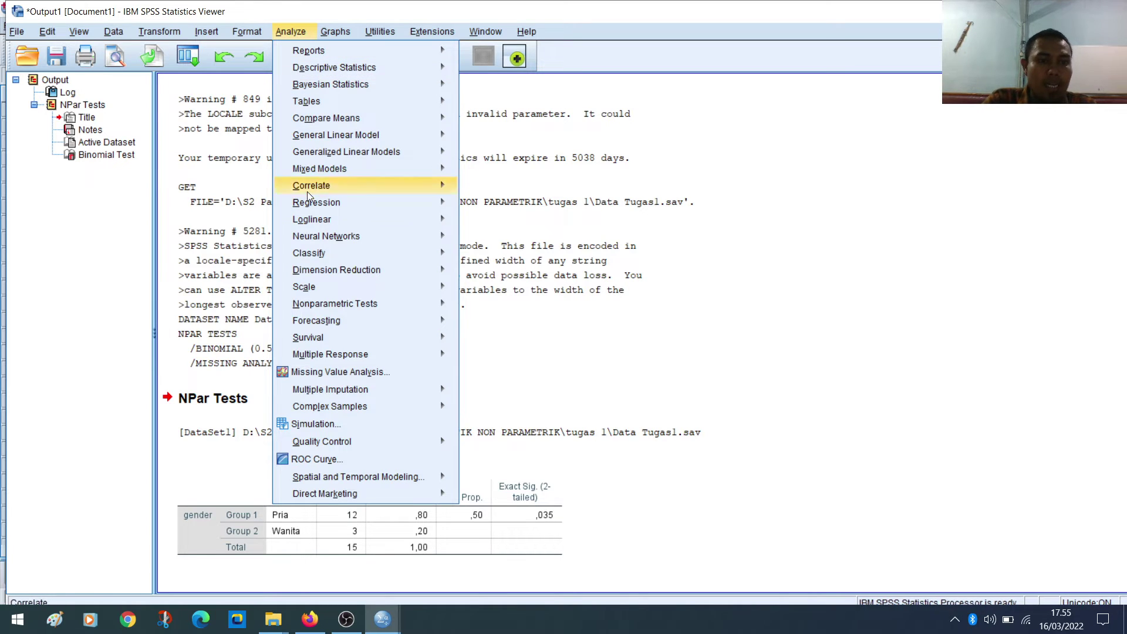
{"action": "mouse_move", "coordinate": [309, 309]}
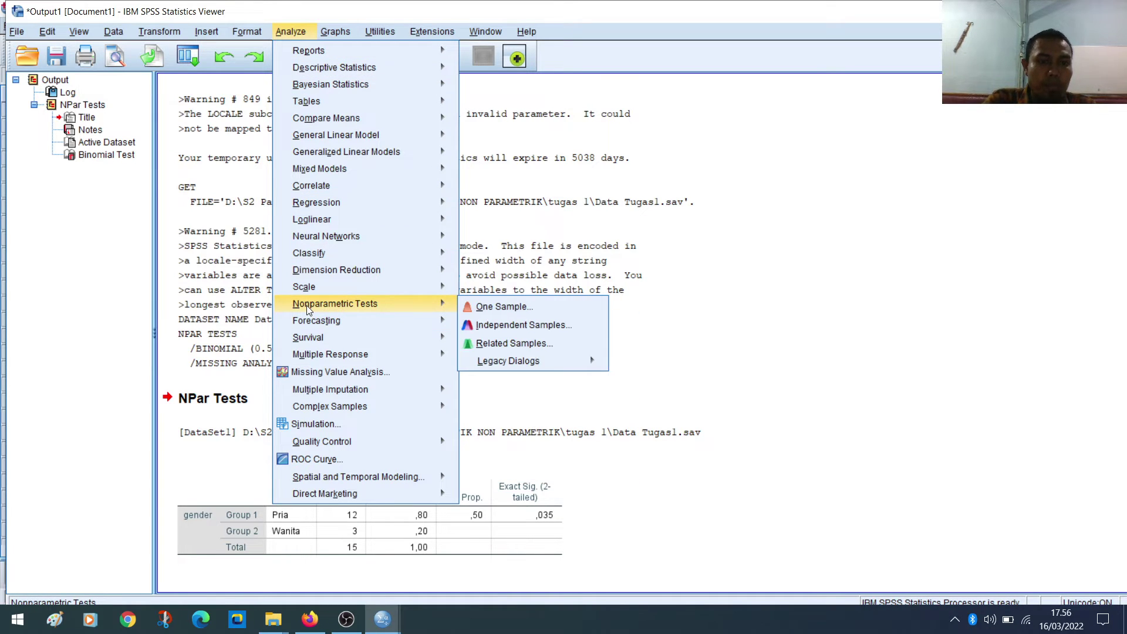
{"action": "mouse_move", "coordinate": [453, 308]}
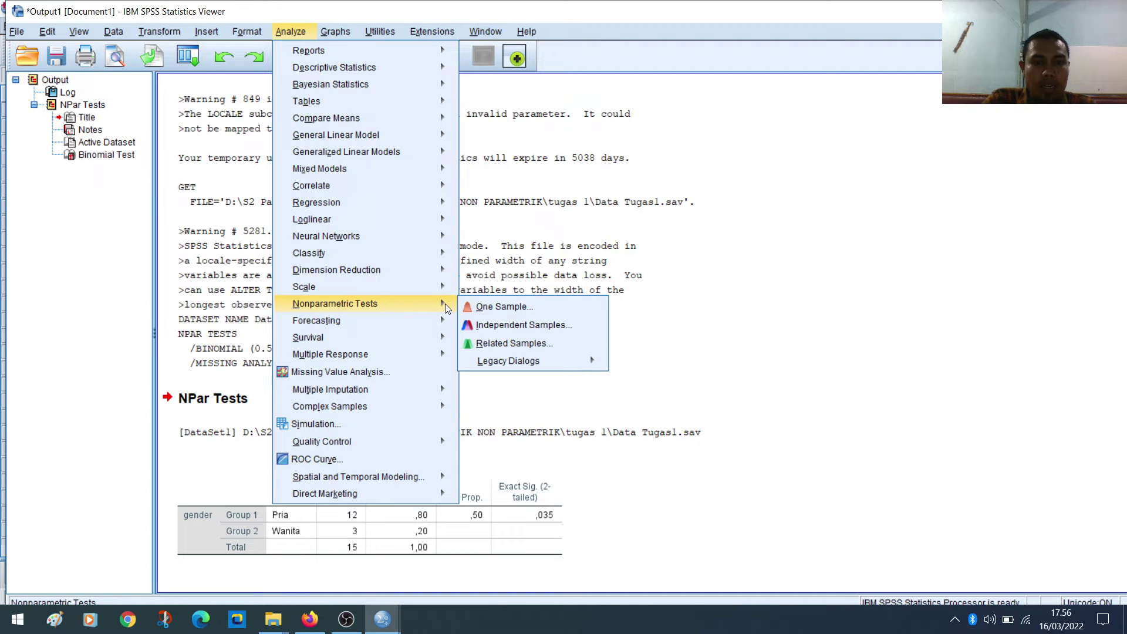
{"action": "left_click", "coordinate": [528, 361]}
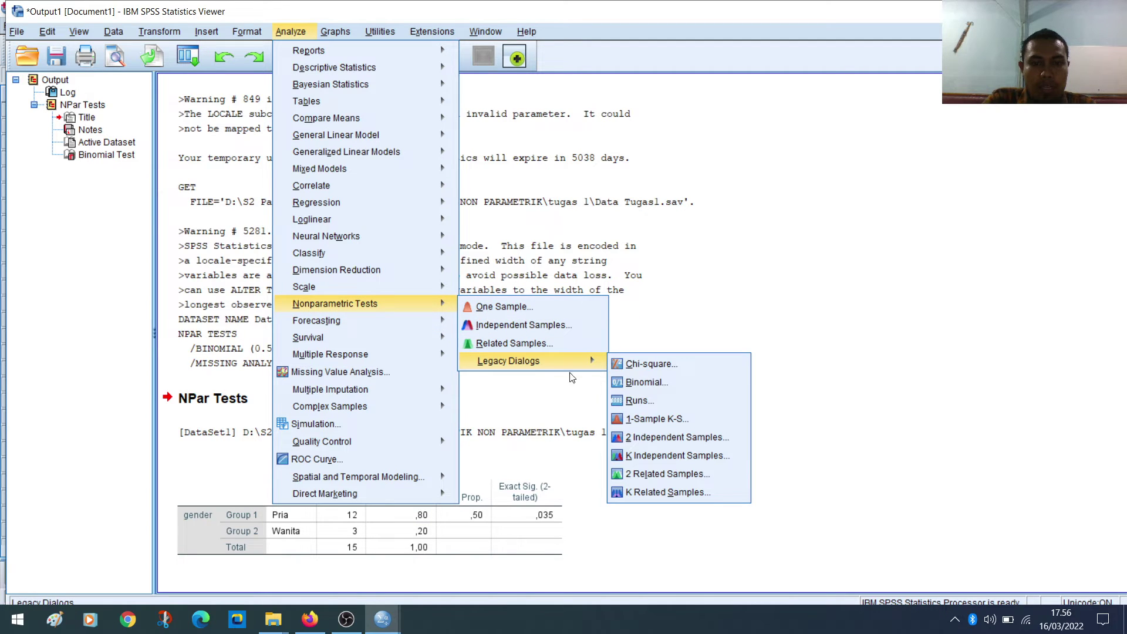
{"action": "left_click", "coordinate": [647, 383]}
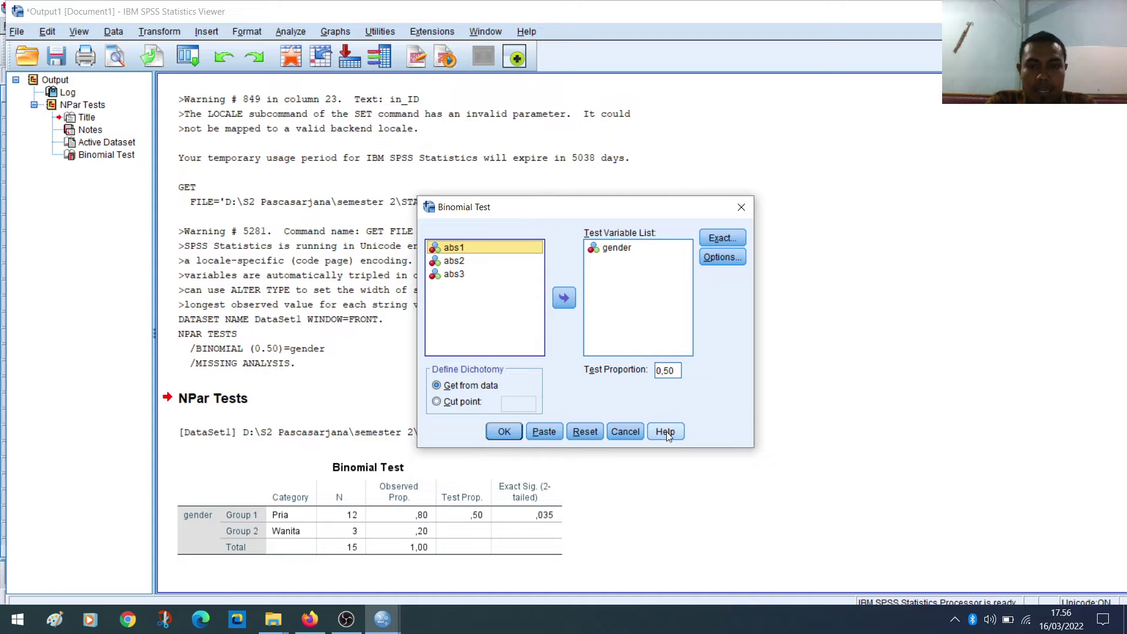
{"action": "double_click", "coordinate": [679, 371]}
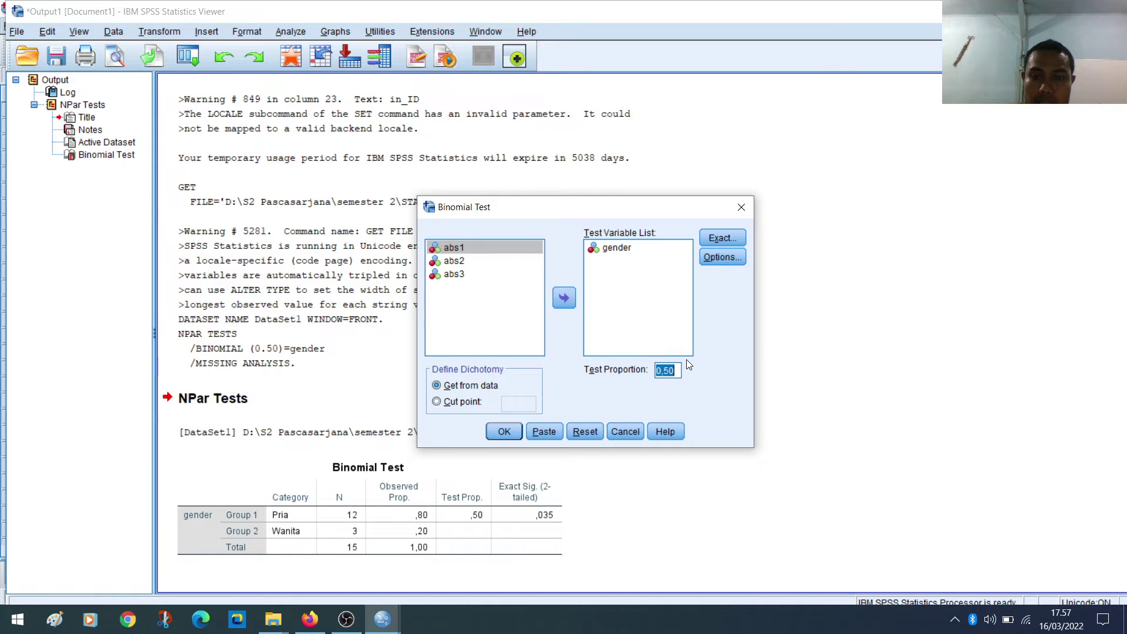
{"action": "type", "text": "0"}
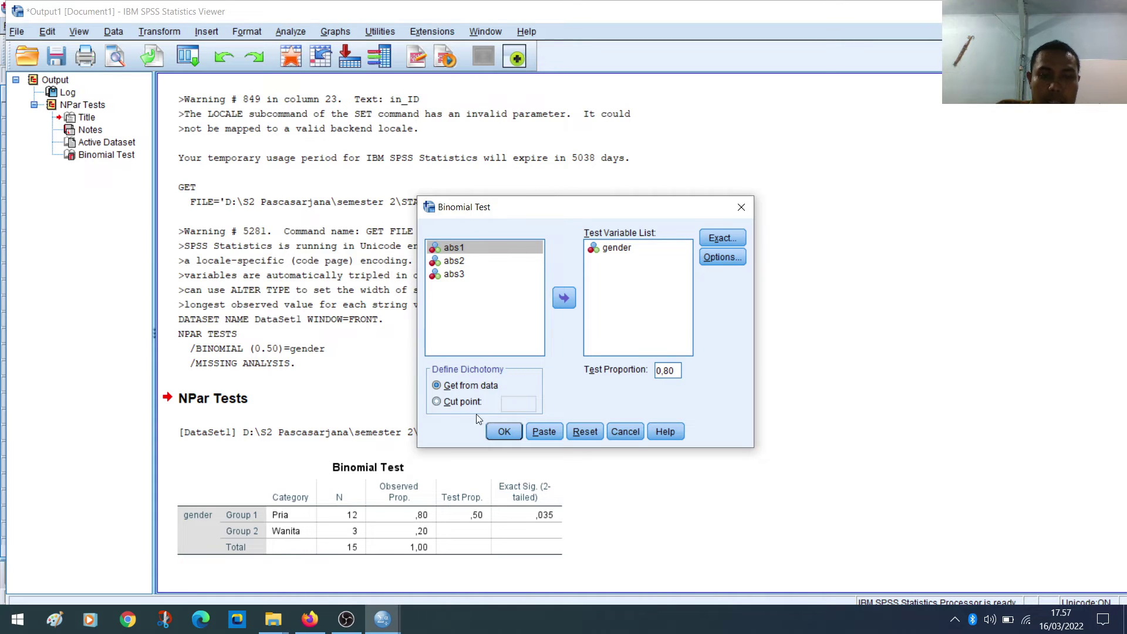
{"action": "left_click", "coordinate": [506, 434]}
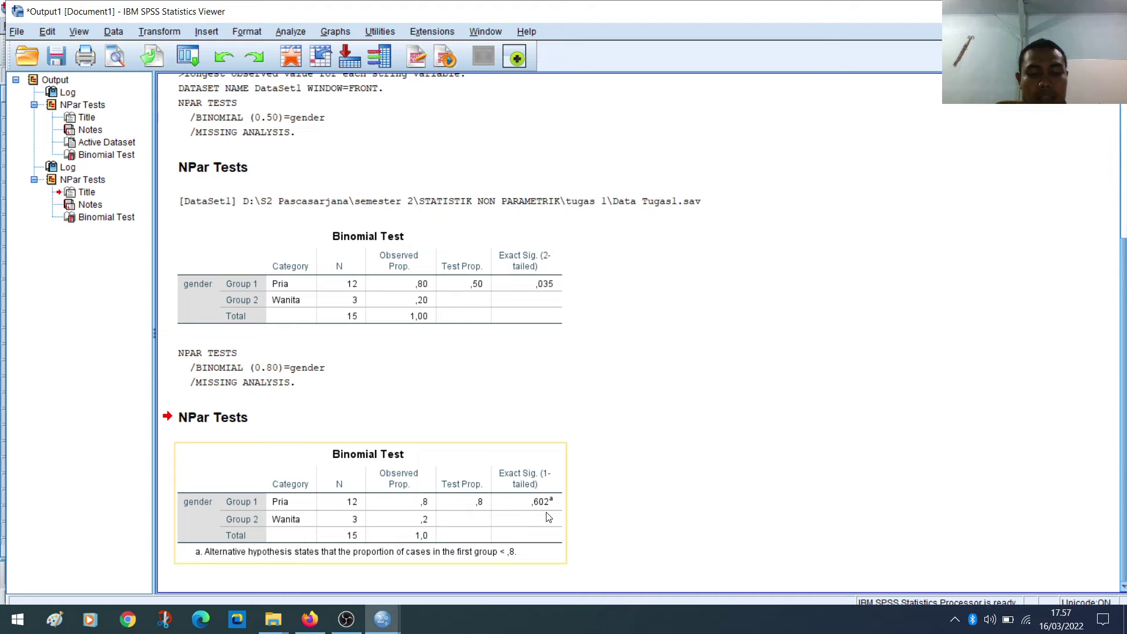
{"action": "left_click", "coordinate": [315, 88]}
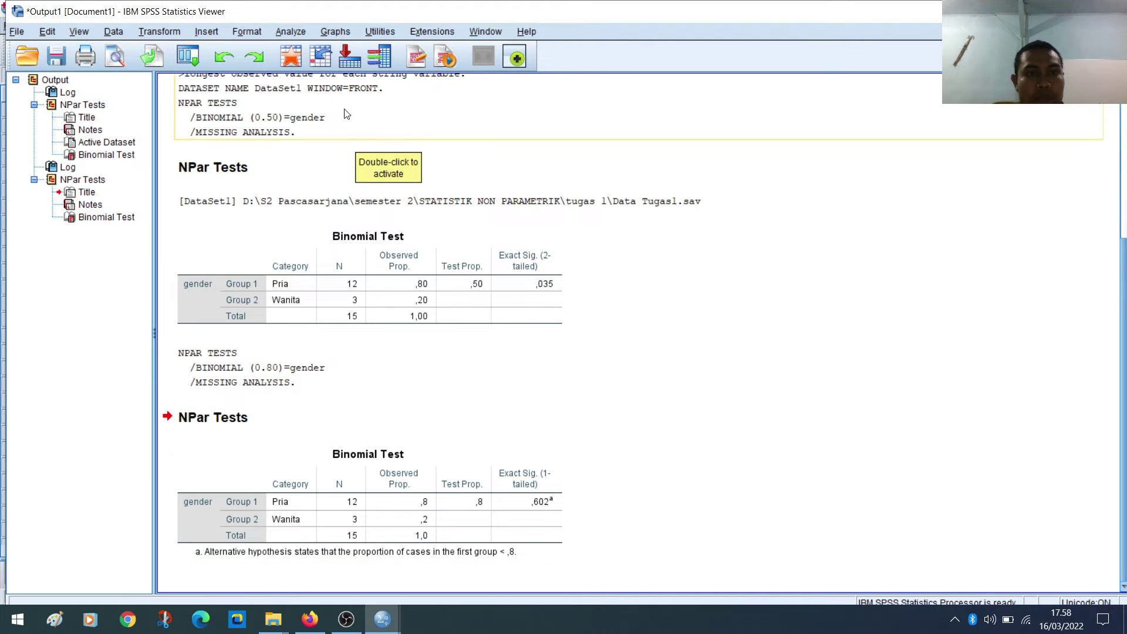
{"action": "left_click", "coordinate": [384, 166]}
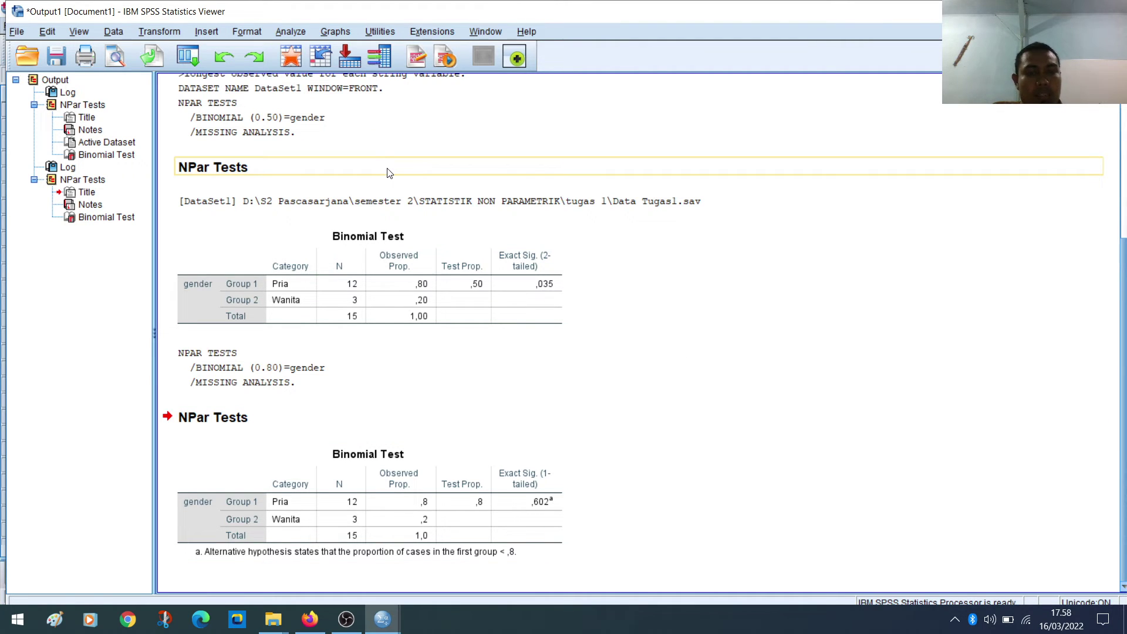
{"action": "left_click", "coordinate": [391, 202]}
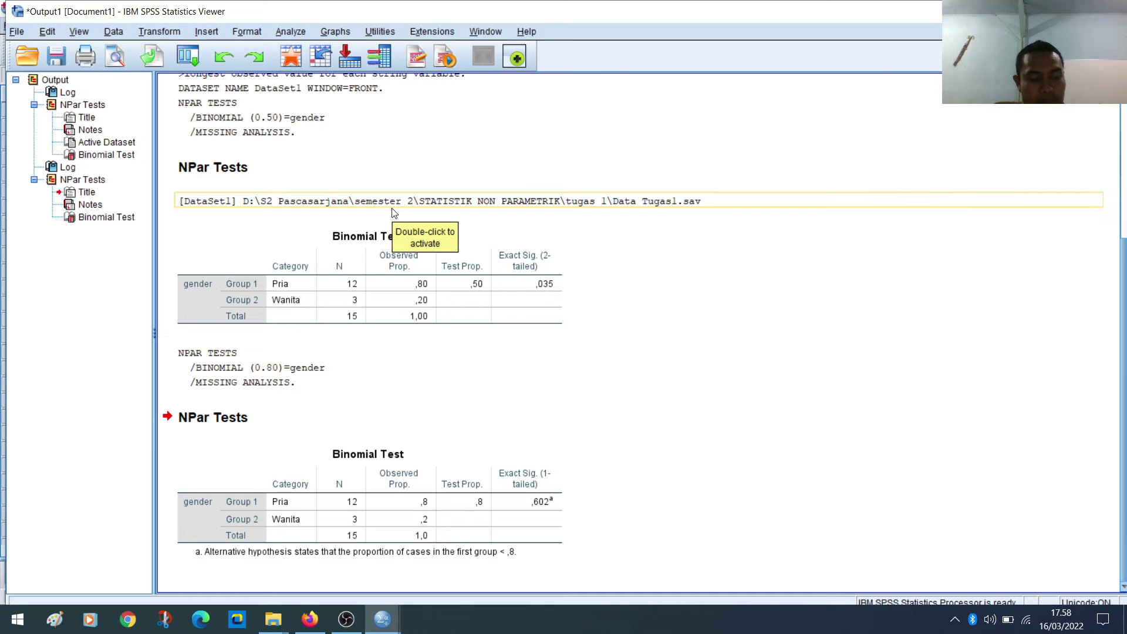
Step: Set up a Crosstabs analysis with gender as the row variable and abs1 as the column variable
{"action": "left_click", "coordinate": [293, 32]}
{"action": "mouse_move", "coordinate": [309, 70]}
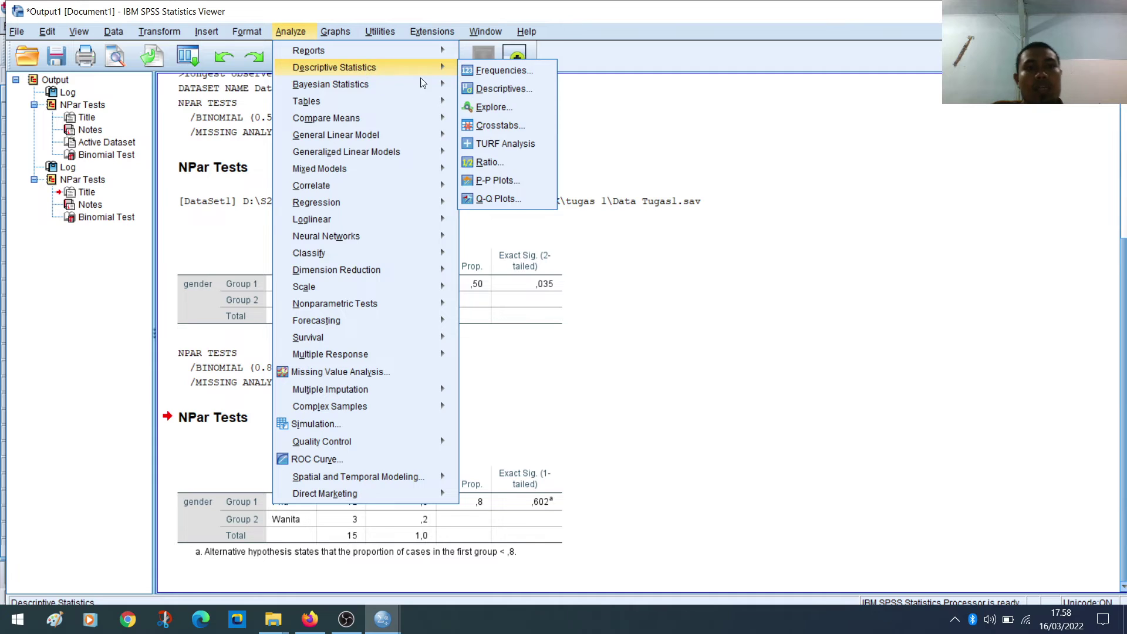
{"action": "left_click", "coordinate": [501, 126]}
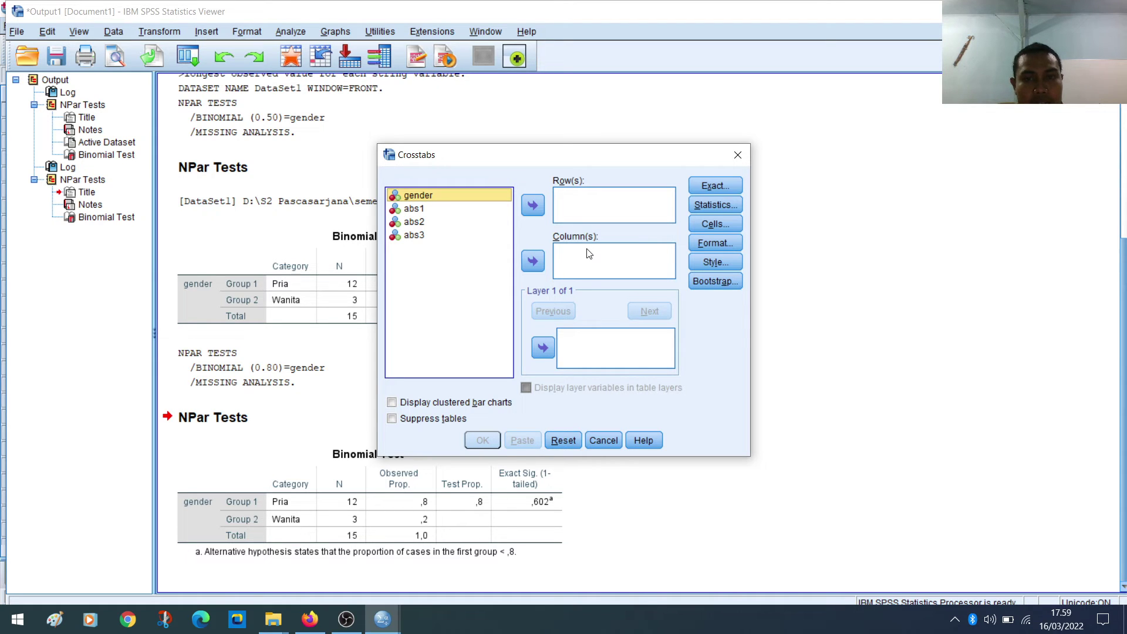
{"action": "left_click", "coordinate": [471, 220], "text": "ctrl"}
{"action": "left_click", "coordinate": [471, 221], "text": "ctrl"}
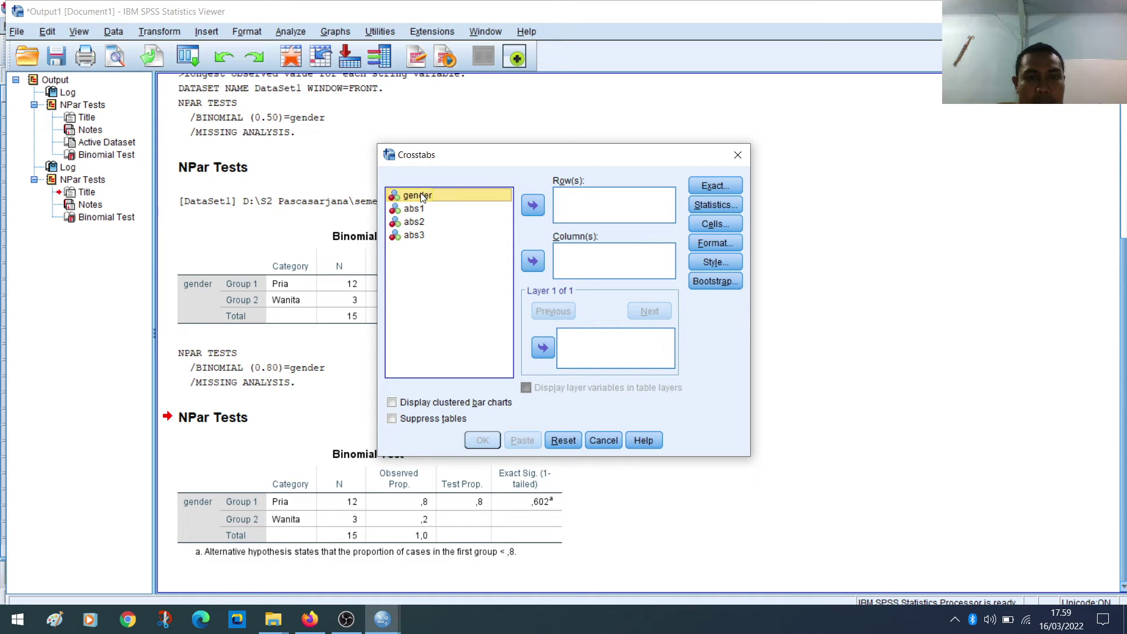
{"action": "left_click", "coordinate": [464, 201]}
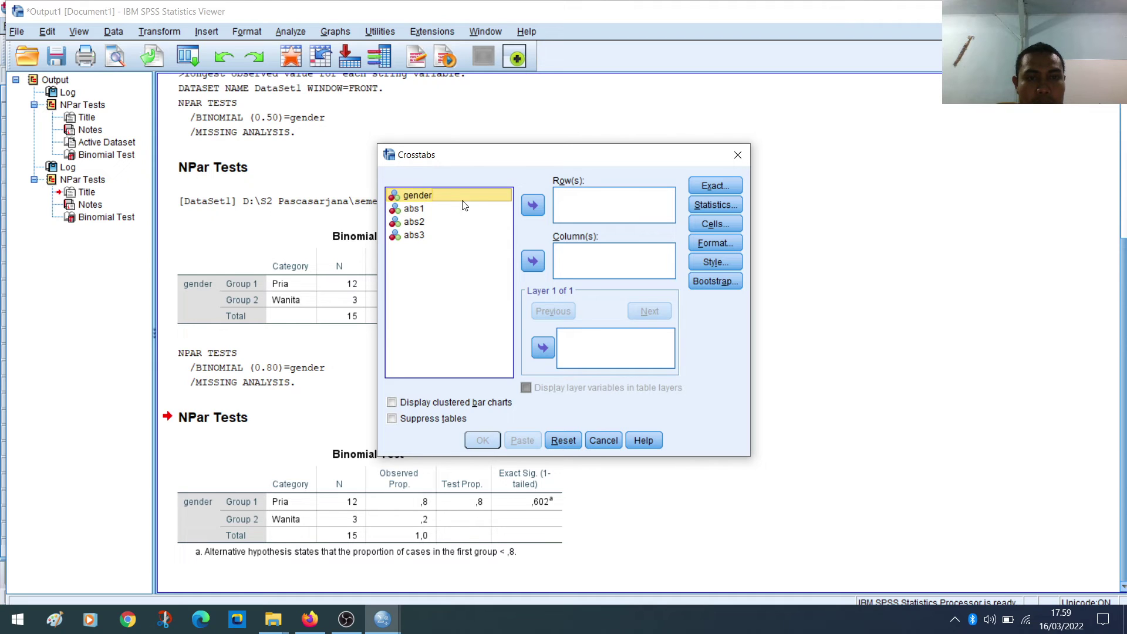
{"action": "left_click", "coordinate": [533, 205]}
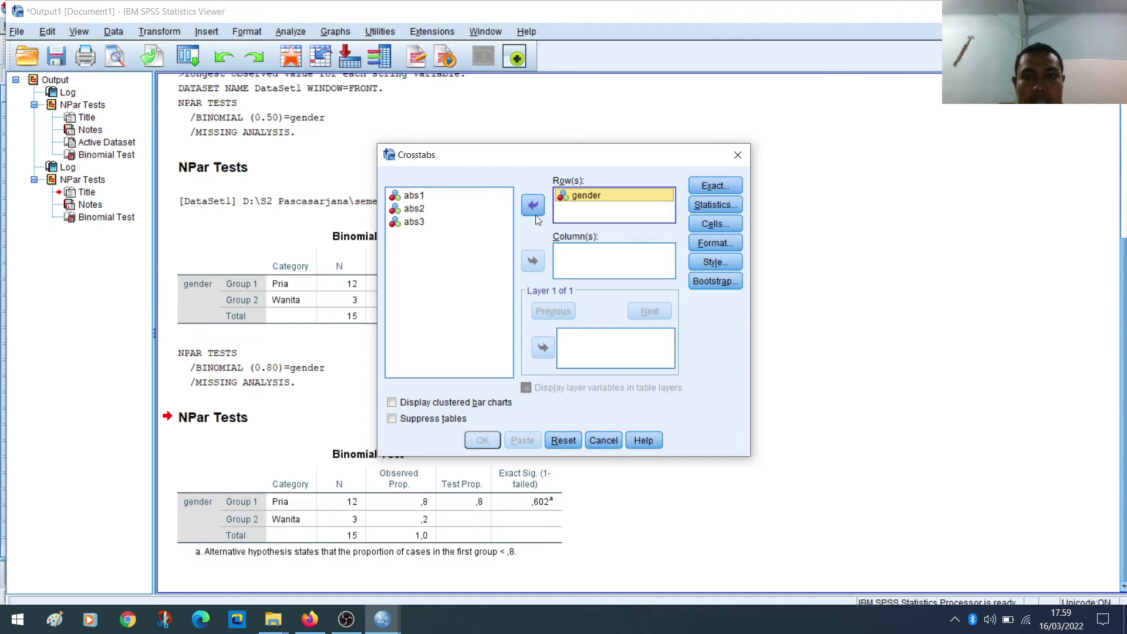
{"action": "left_click", "coordinate": [419, 195]}
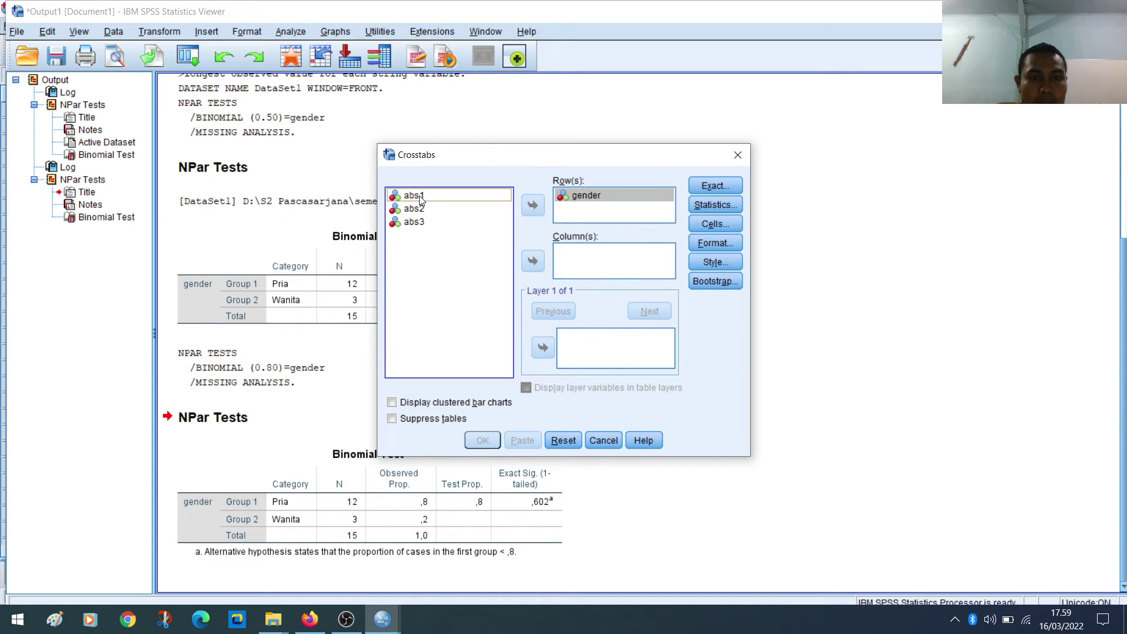
{"action": "left_click", "coordinate": [533, 260]}
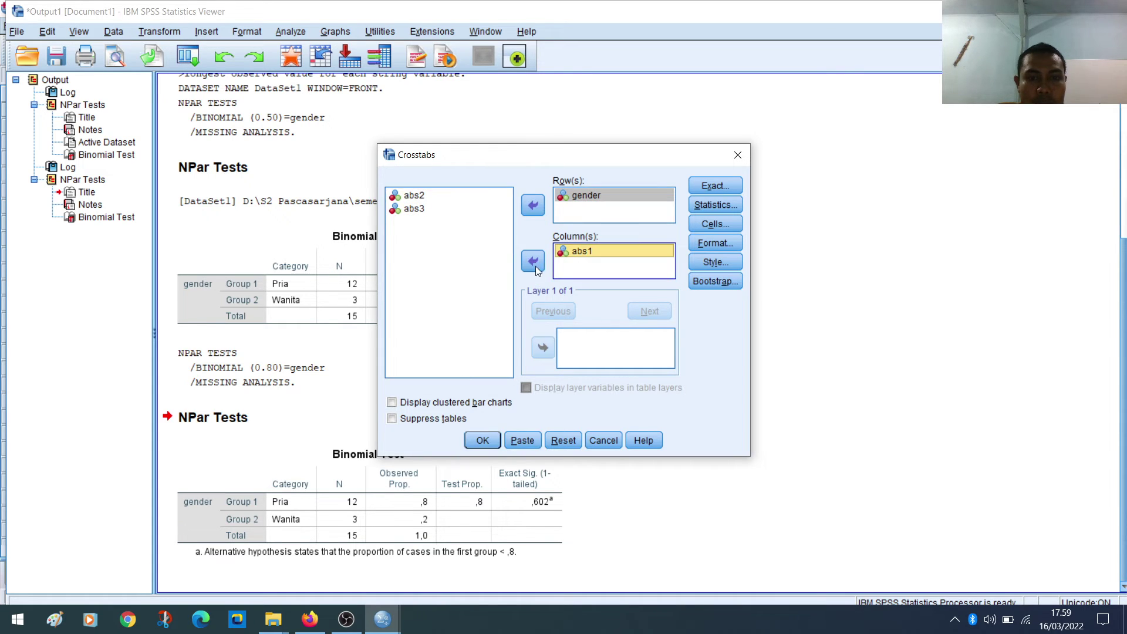
Step: Include expected counts and unstandardized residuals in the crosstab's cell display
{"action": "left_click", "coordinate": [716, 223]}
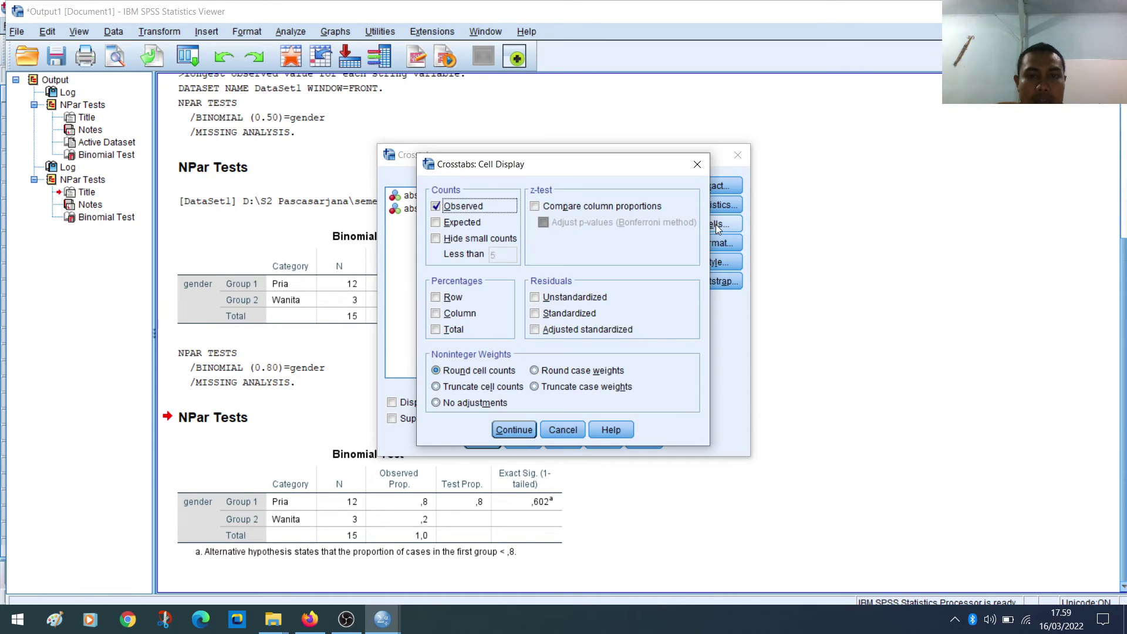
{"action": "left_click", "coordinate": [435, 223]}
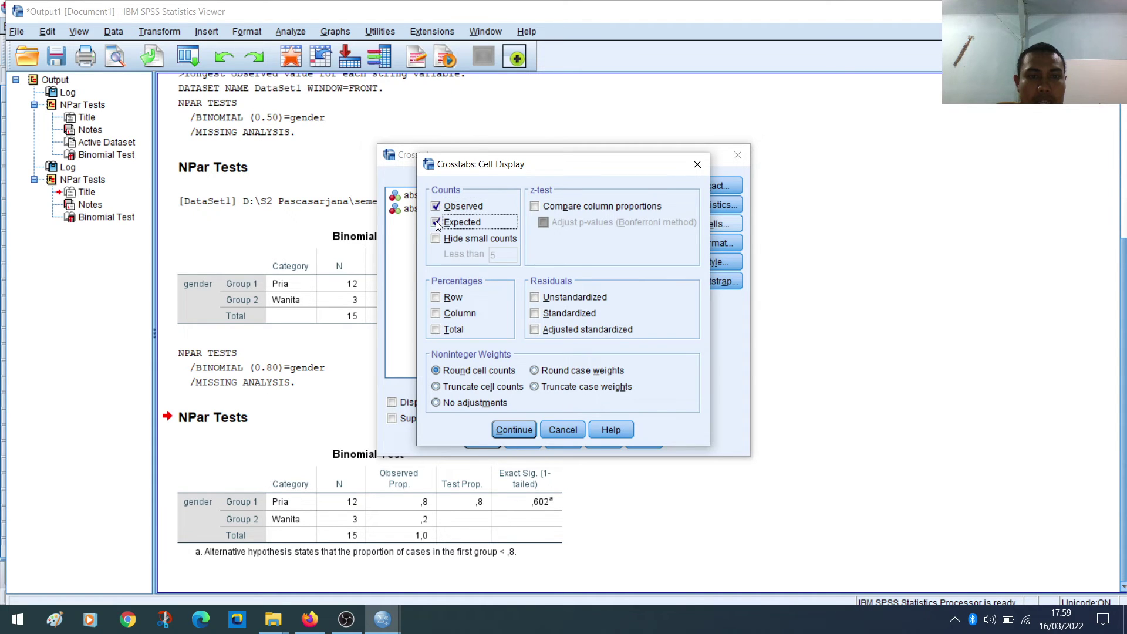
{"action": "left_click", "coordinate": [536, 298]}
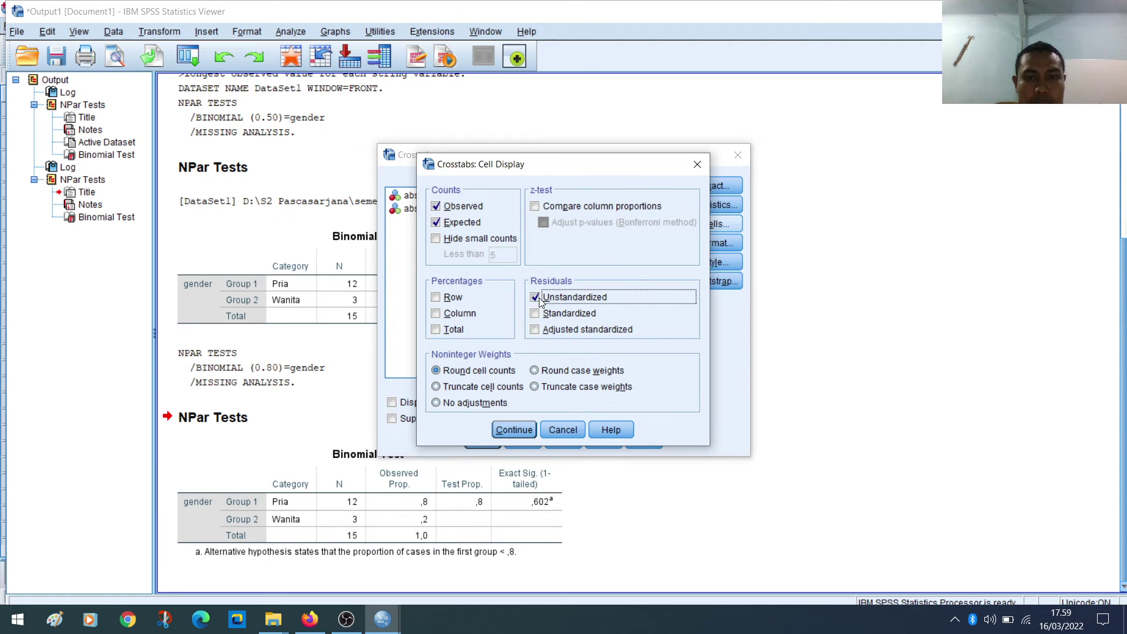
{"action": "left_click", "coordinate": [516, 434]}
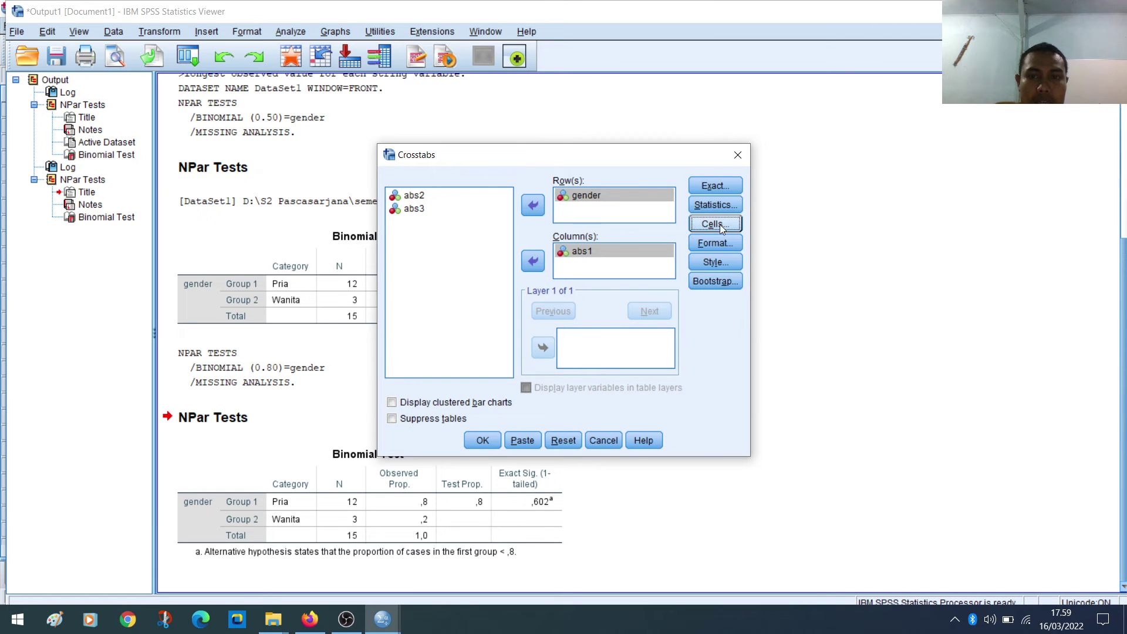
Step: Add the Chi-square statistic to the crosstab of gender by abs1
{"action": "left_click", "coordinate": [714, 207]}
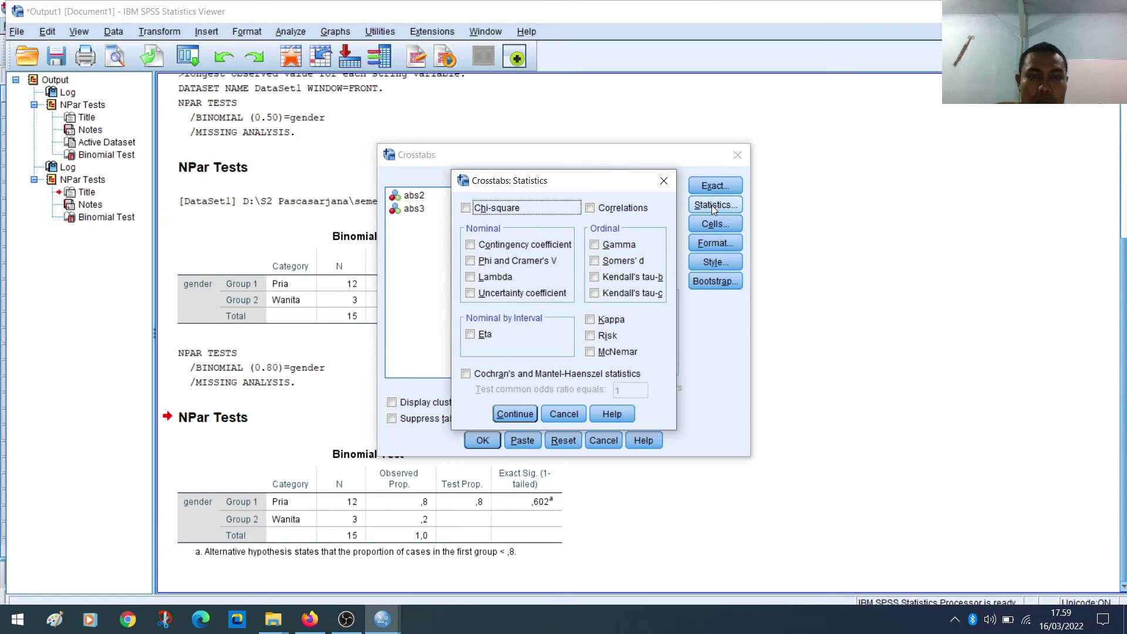
{"action": "left_click", "coordinate": [466, 208]}
{"action": "left_click", "coordinate": [515, 414]}
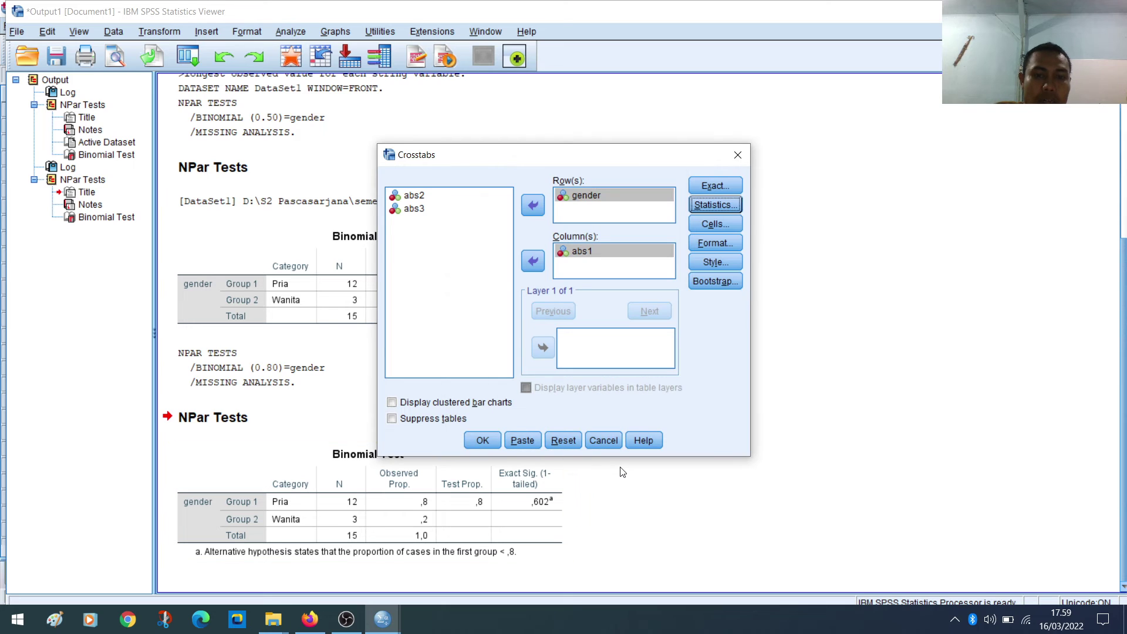
Step: Run the gender by abs1 crosstab and examine its Chi-Square Tests table
{"action": "left_click", "coordinate": [479, 442]}
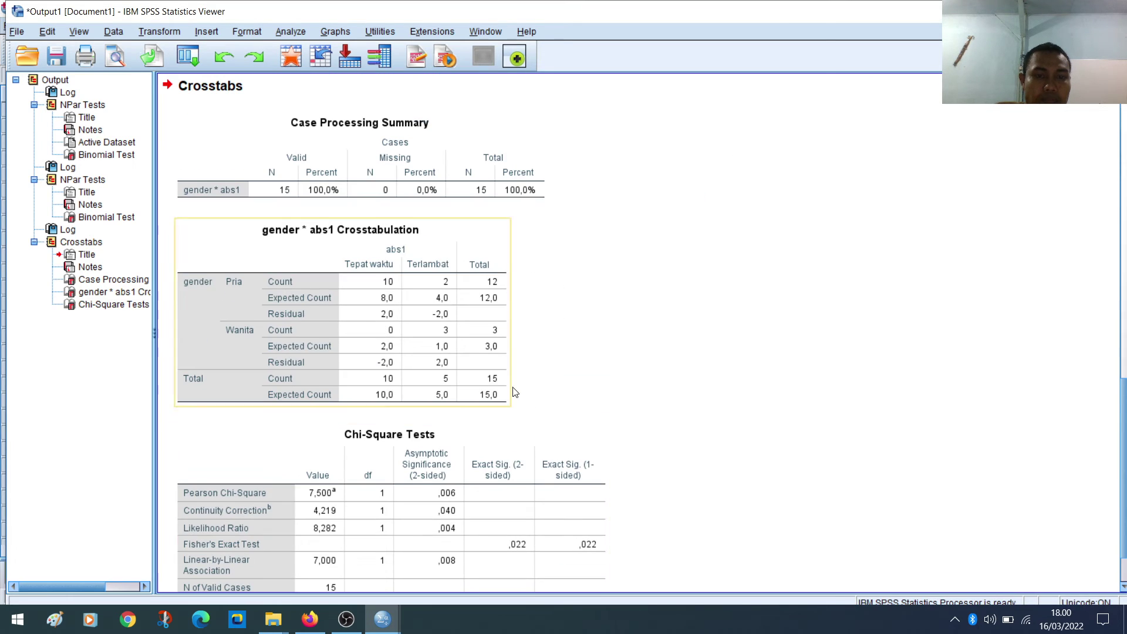
{"action": "scroll", "coordinate": [522, 386], "scroll_direction": "down", "scroll_amount": 2}
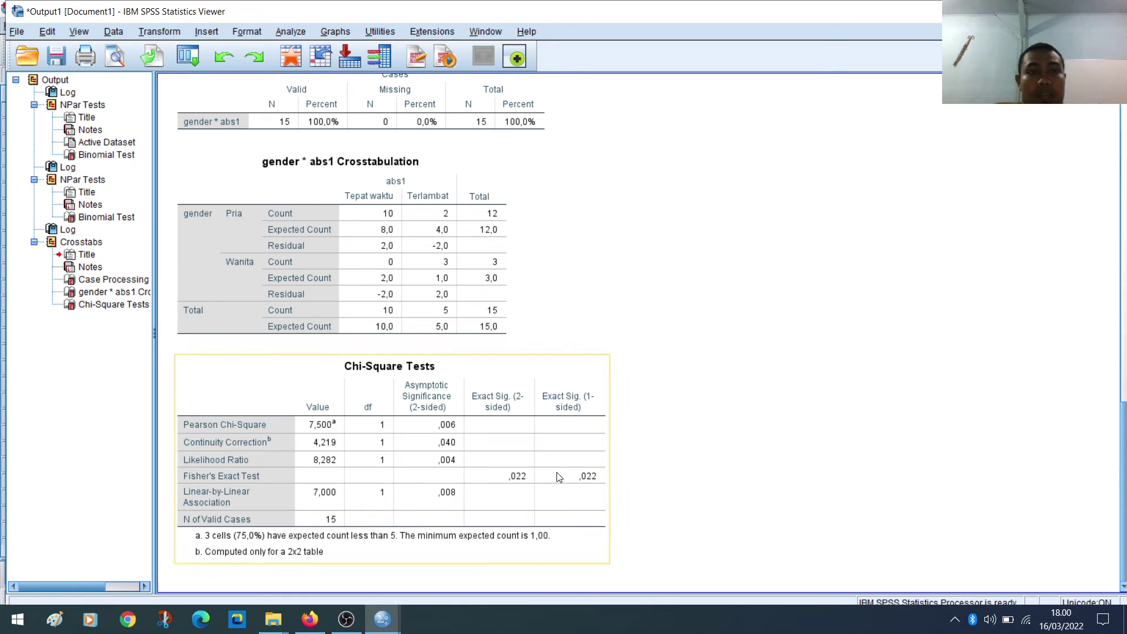
Step: Set up another Crosstabs analysis, replacing abs1 with abs2 as the column variable and keeping gender as the row variable
{"action": "left_click", "coordinate": [290, 32]}
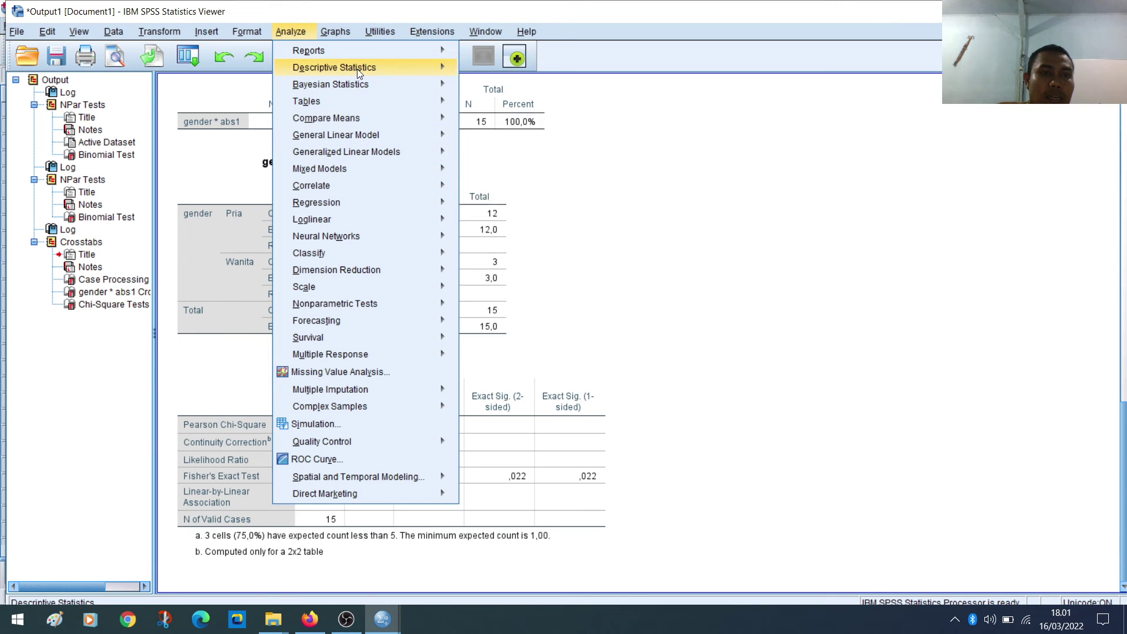
{"action": "mouse_move", "coordinate": [359, 70]}
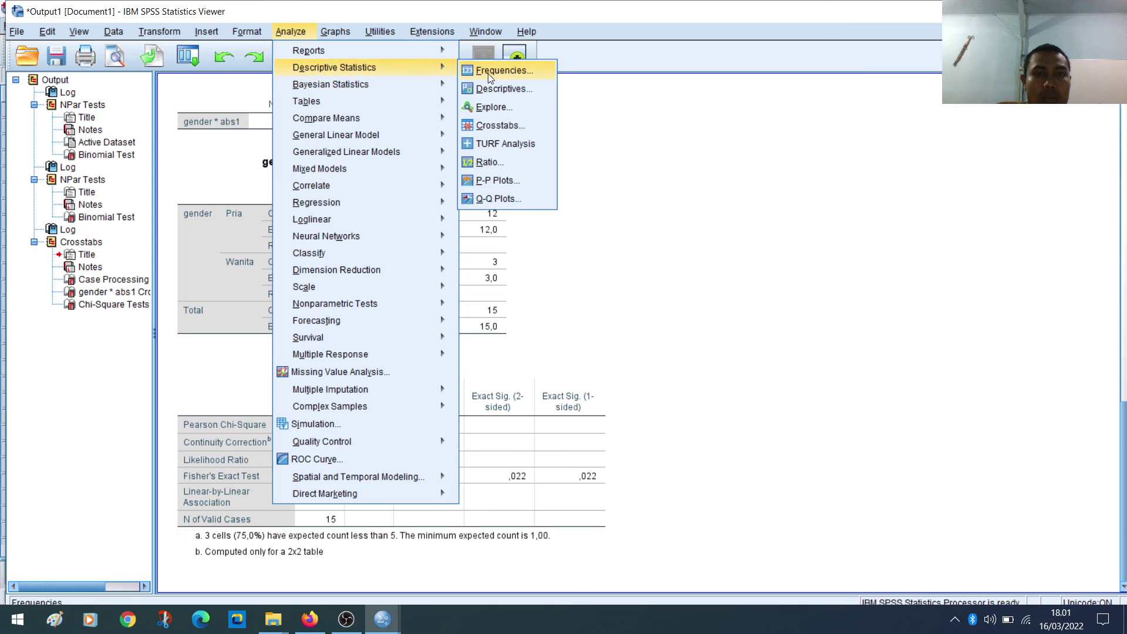
{"action": "left_click", "coordinate": [494, 125]}
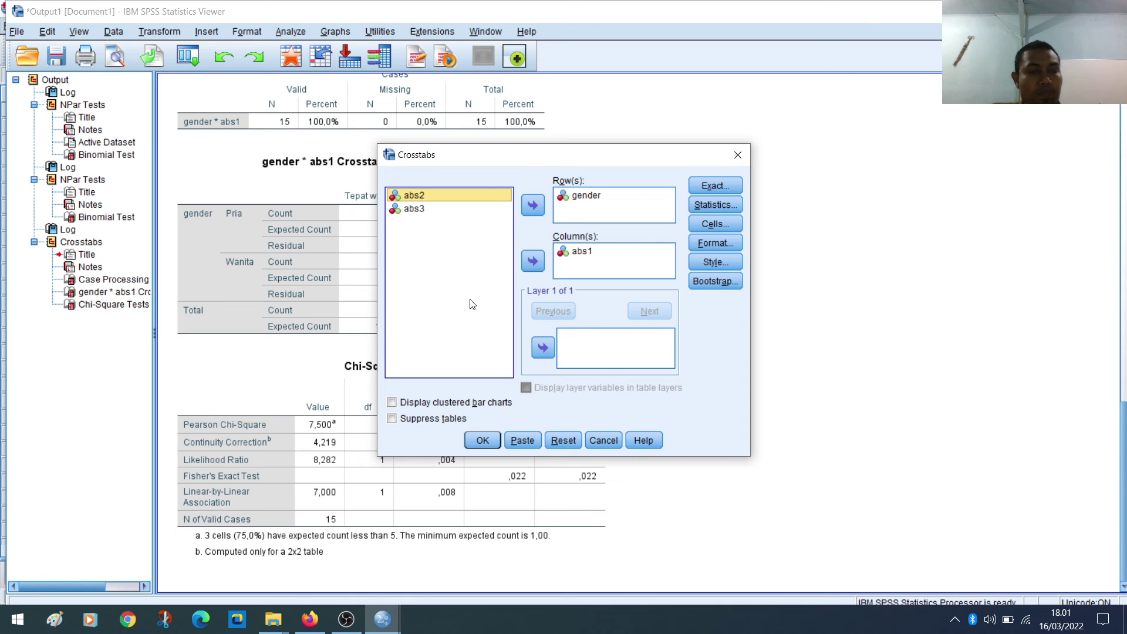
{"action": "left_click", "coordinate": [563, 255]}
{"action": "left_click", "coordinate": [532, 261]}
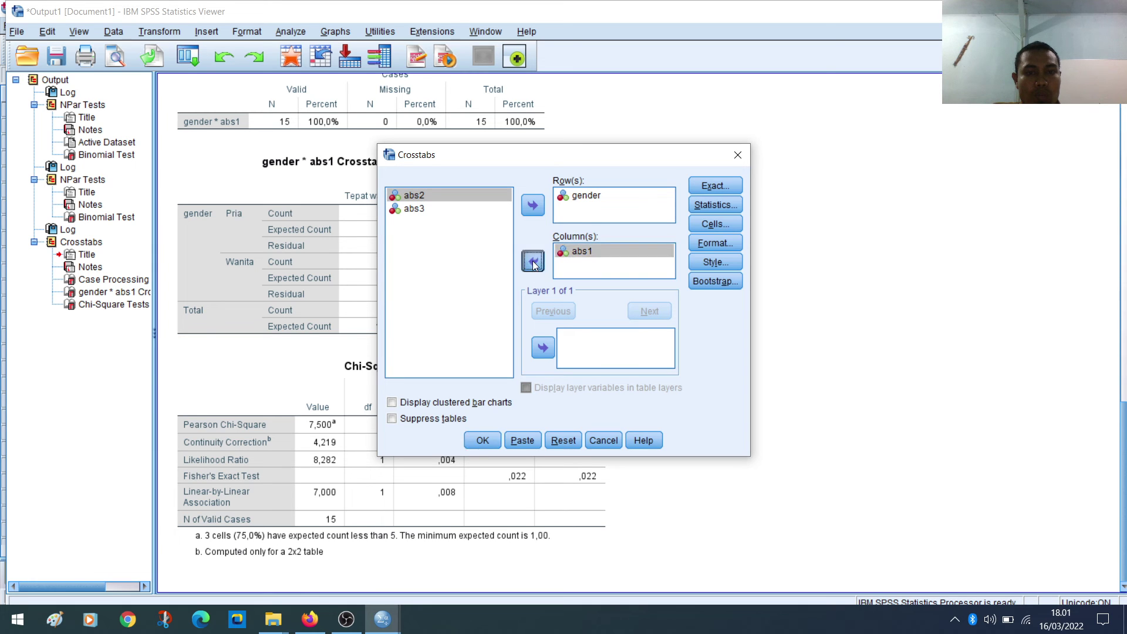
{"action": "left_click", "coordinate": [419, 210]}
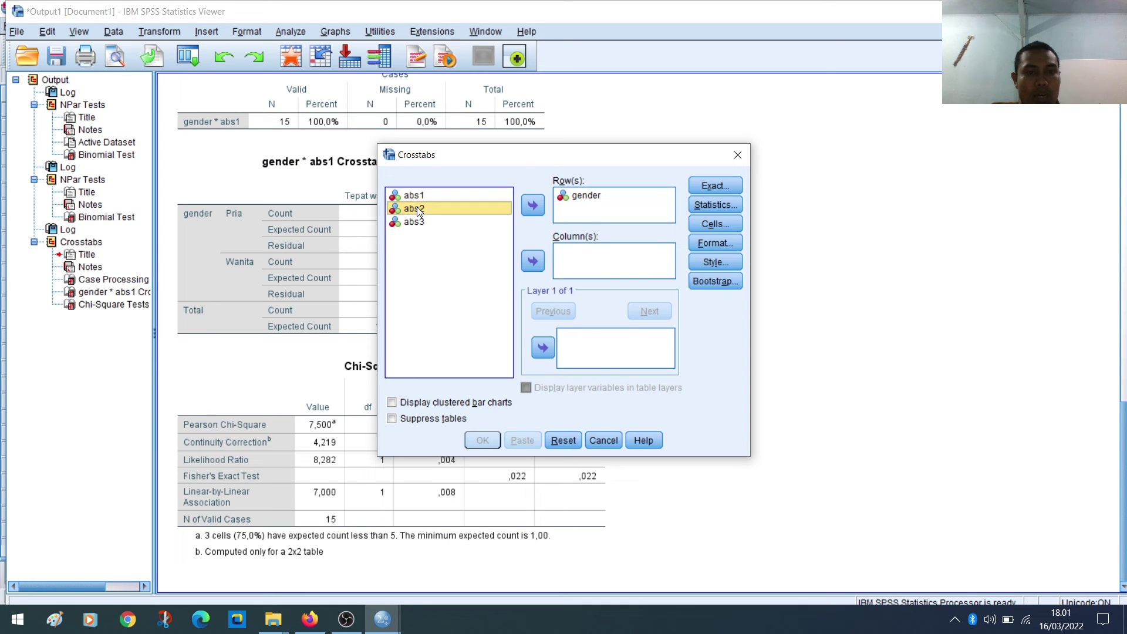
{"action": "left_click", "coordinate": [532, 262]}
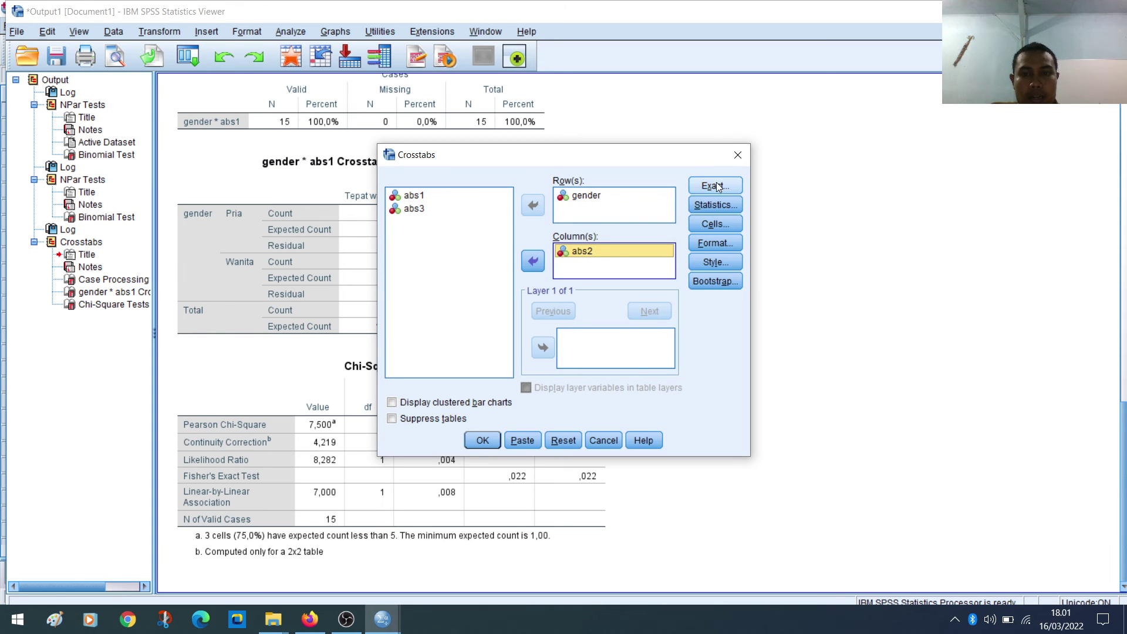
Step: Run the gender by abs2 crosstab with observed and expected counts, unstandardized residuals and the Chi-square statistic
{"action": "left_click", "coordinate": [720, 227]}
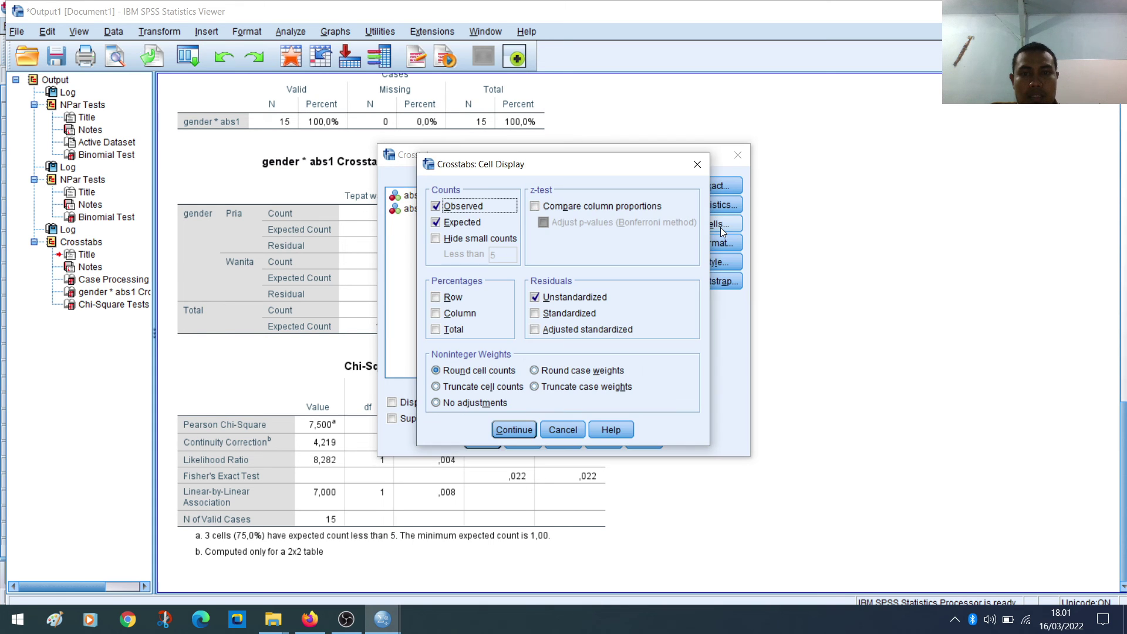
{"action": "left_click", "coordinate": [514, 429]}
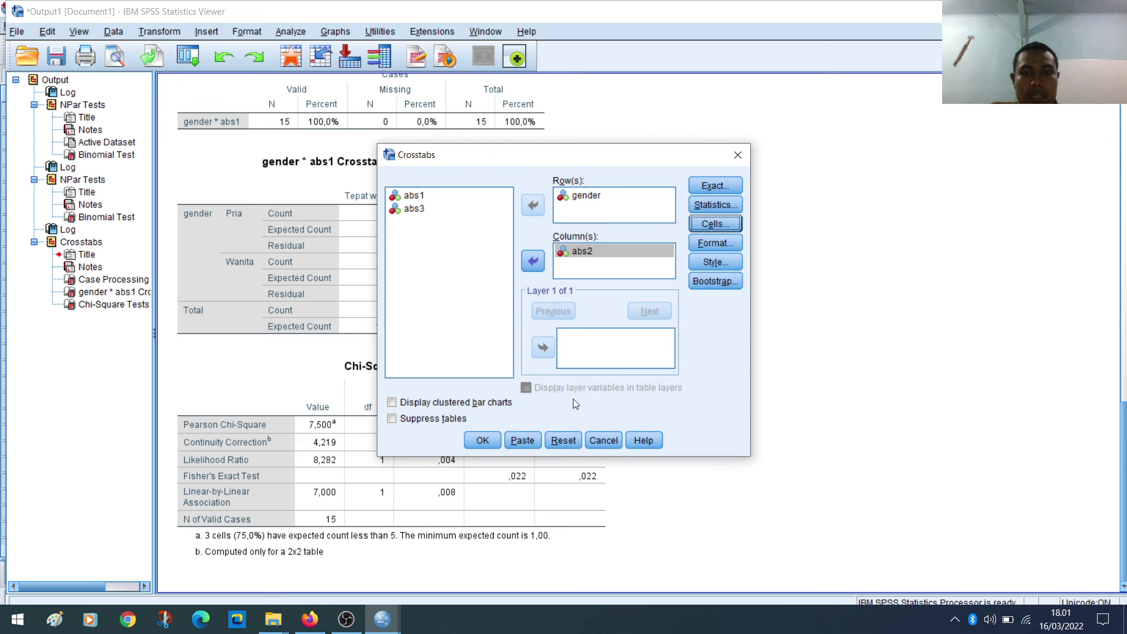
{"action": "left_click", "coordinate": [710, 205]}
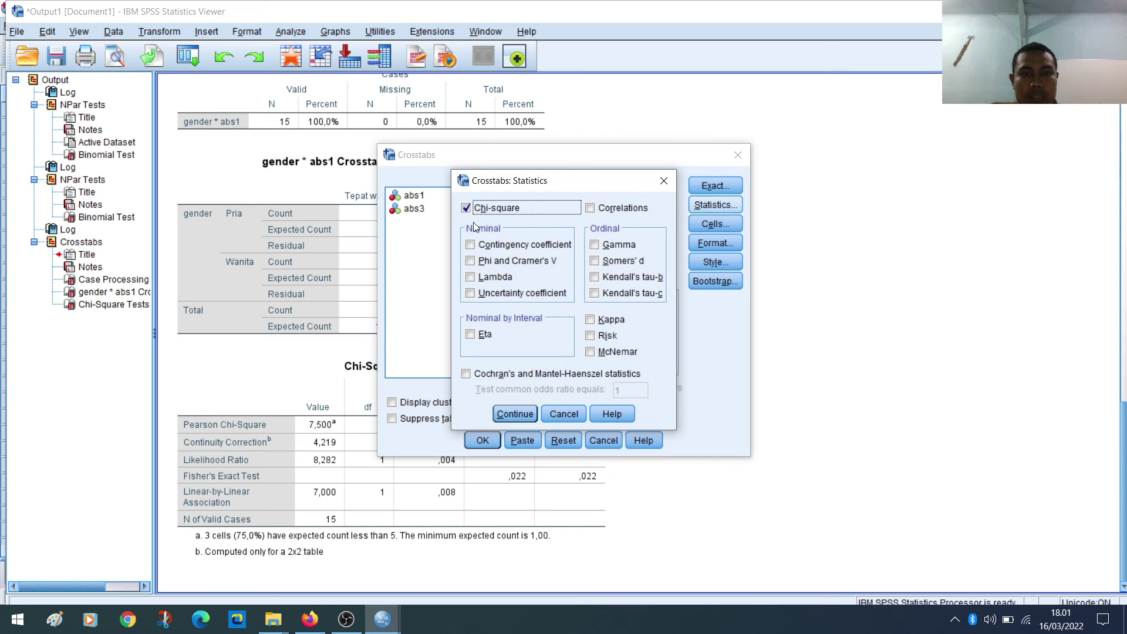
{"action": "left_click", "coordinate": [515, 414]}
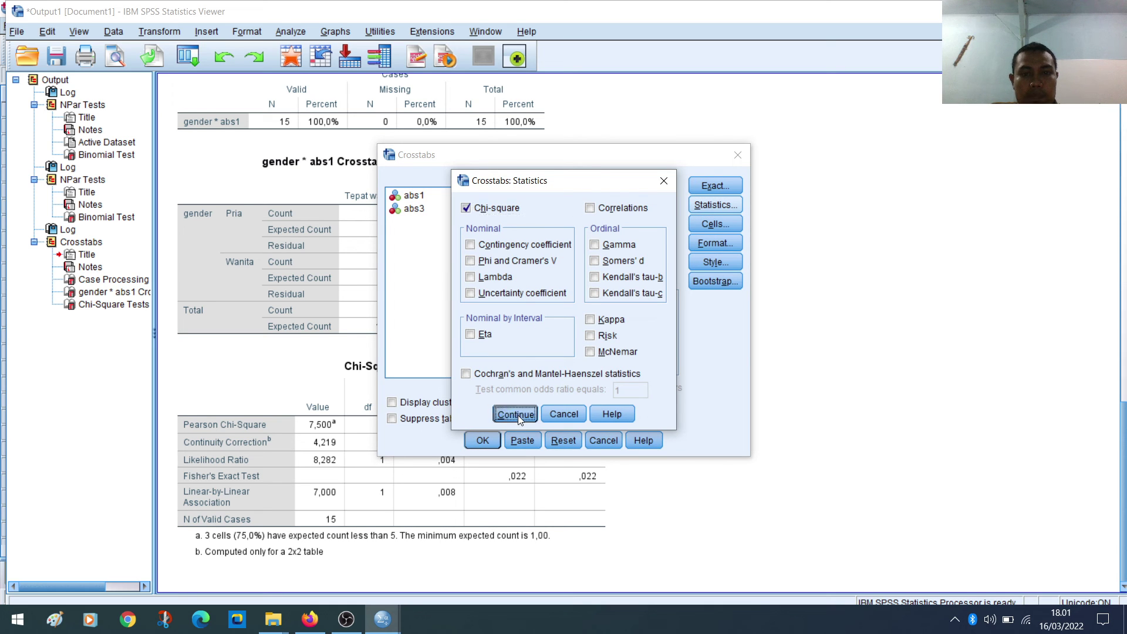
{"action": "left_click", "coordinate": [482, 440]}
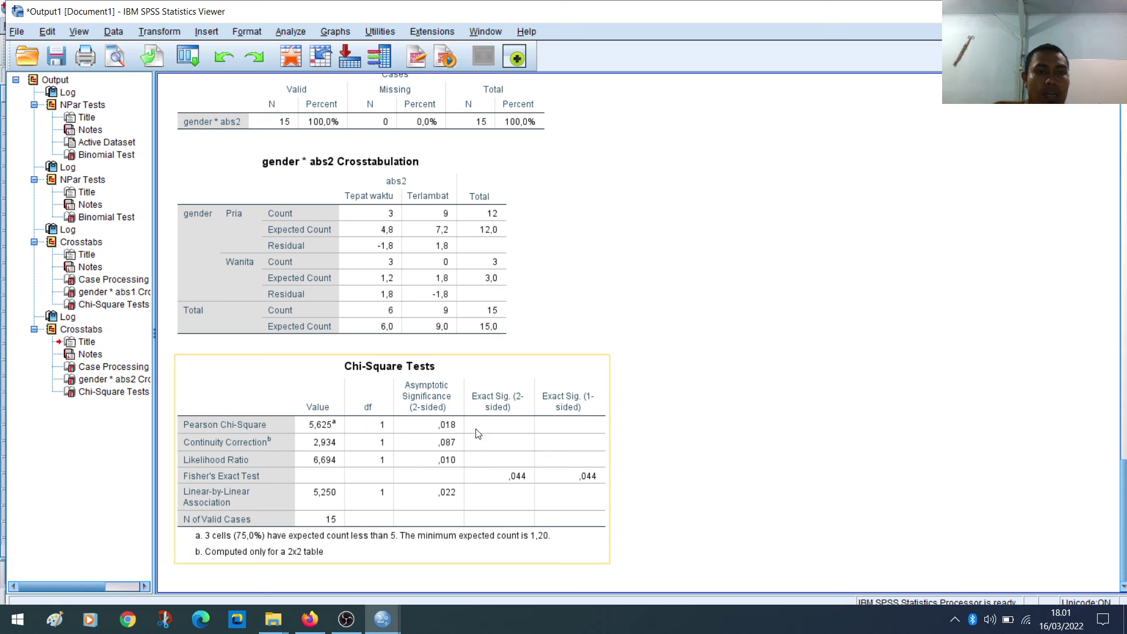
Step: Dismiss the McAfee VPN advertisement and review the gender by abs2 crosstabulation and chi-square tables
{"action": "left_click", "coordinate": [350, 309]}
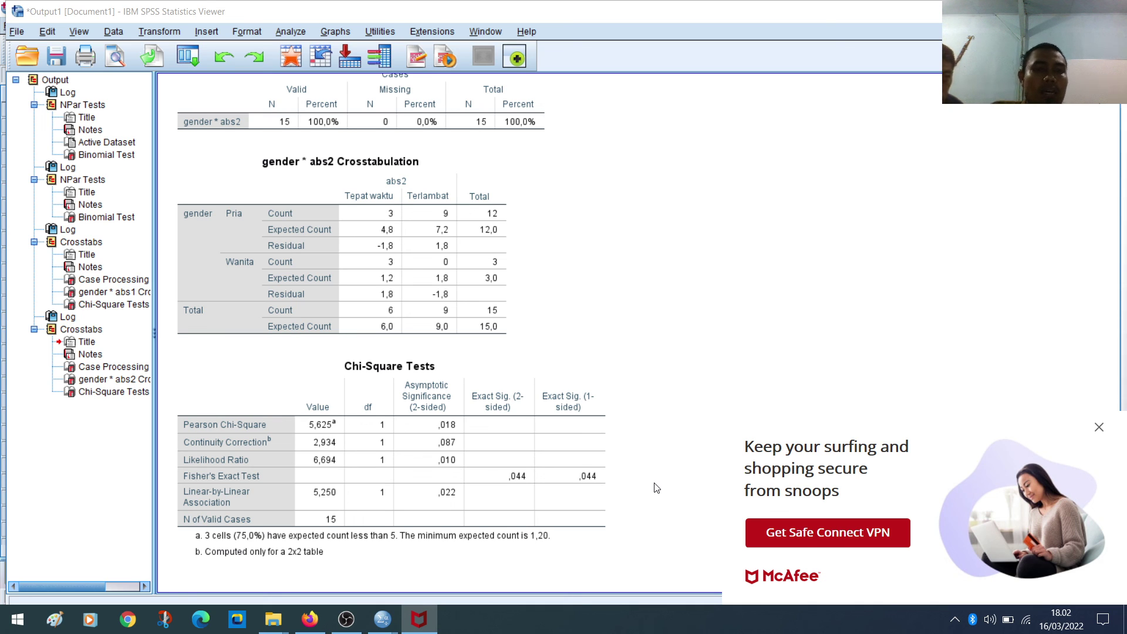
{"action": "left_click", "coordinate": [1098, 429]}
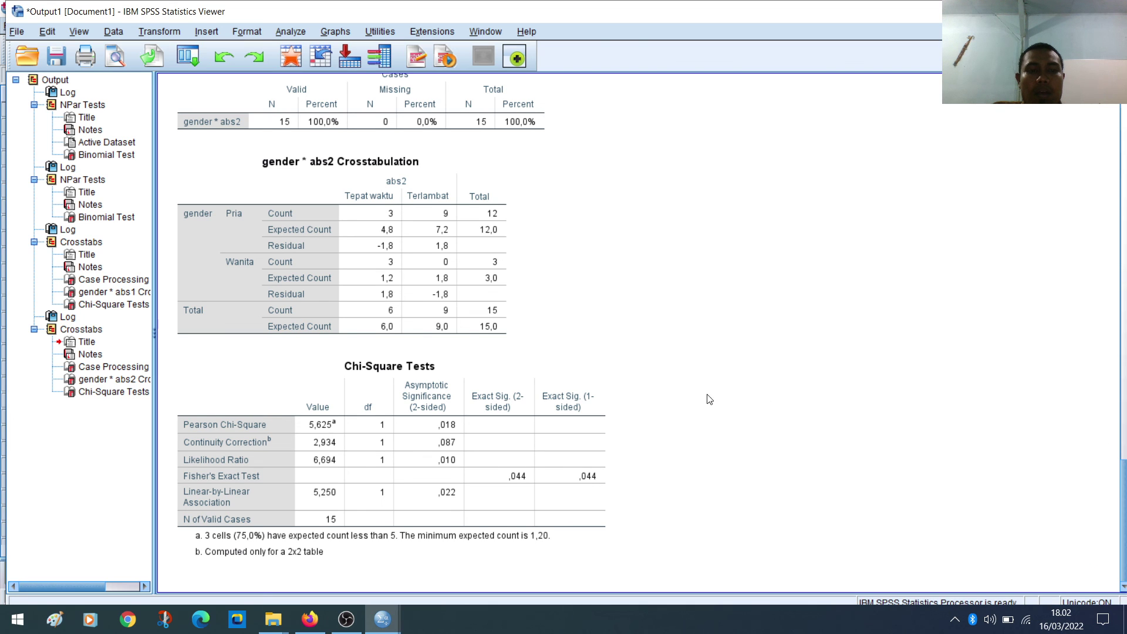
{"action": "left_click", "coordinate": [549, 368]}
{"action": "left_click", "coordinate": [338, 205]}
{"action": "left_click", "coordinate": [522, 290]}
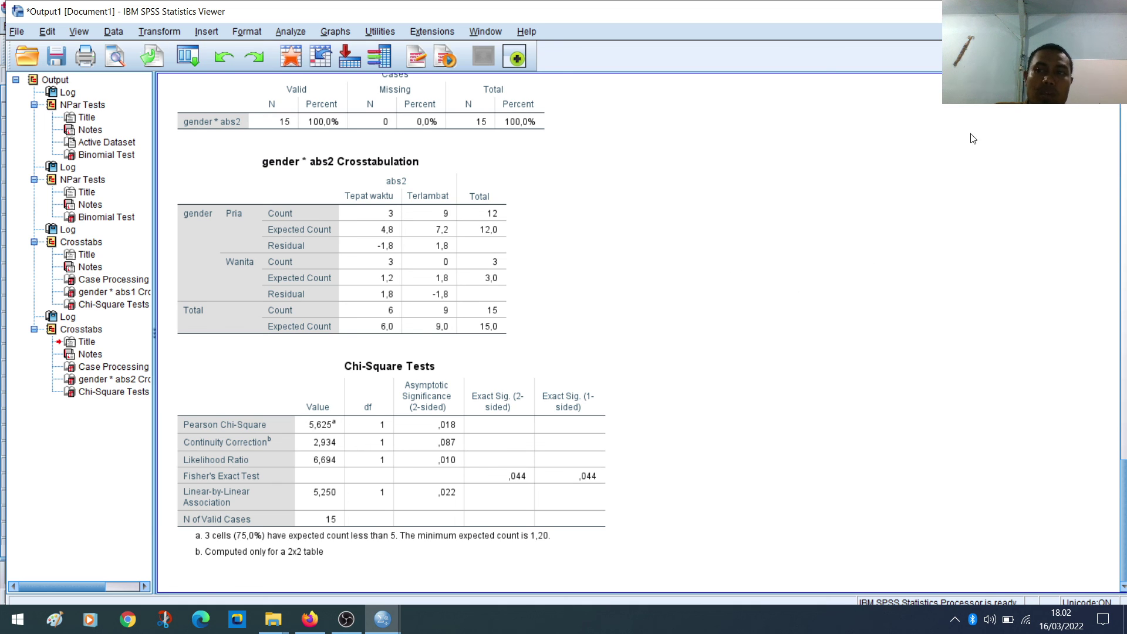
{"action": "left_click", "coordinate": [1112, 11]}
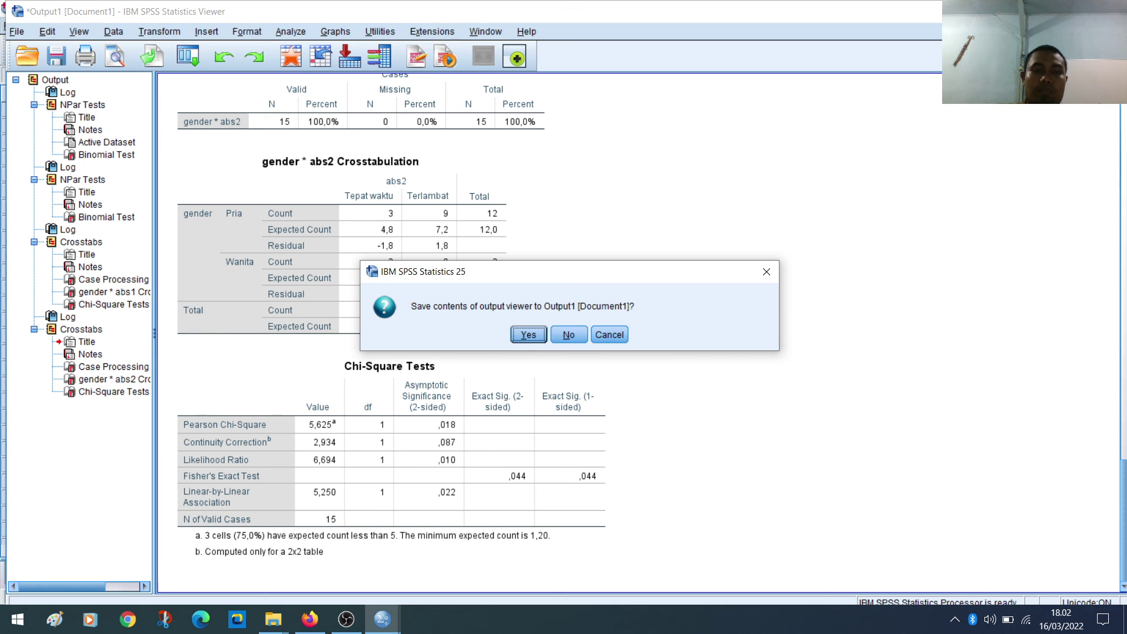
{"action": "left_click", "coordinate": [528, 334]}
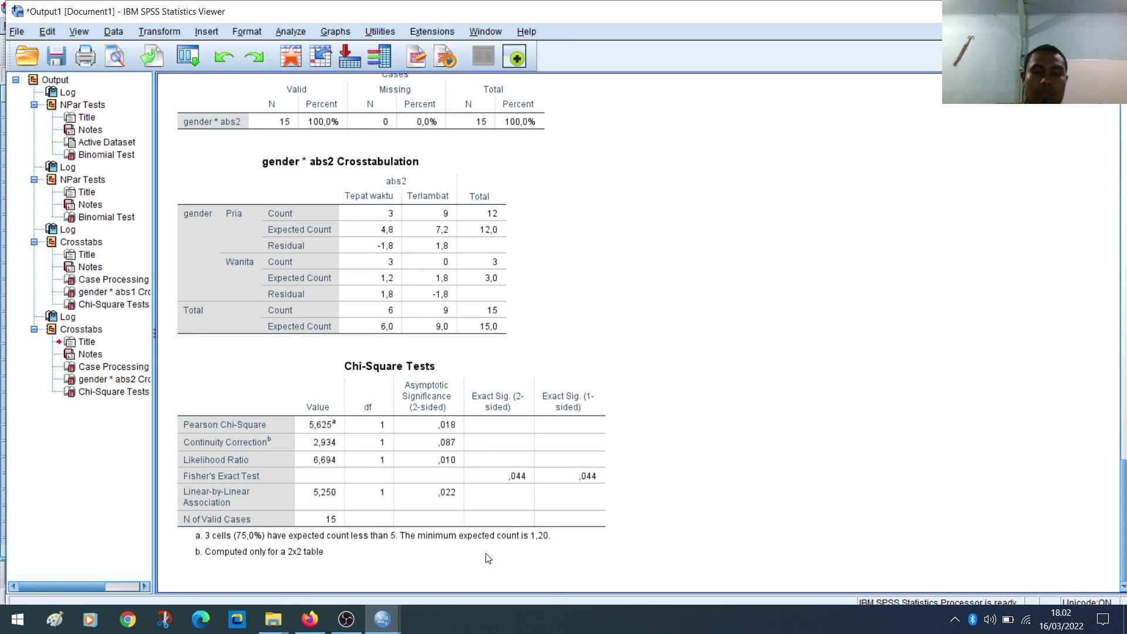
{"action": "left_click", "coordinate": [346, 619]}
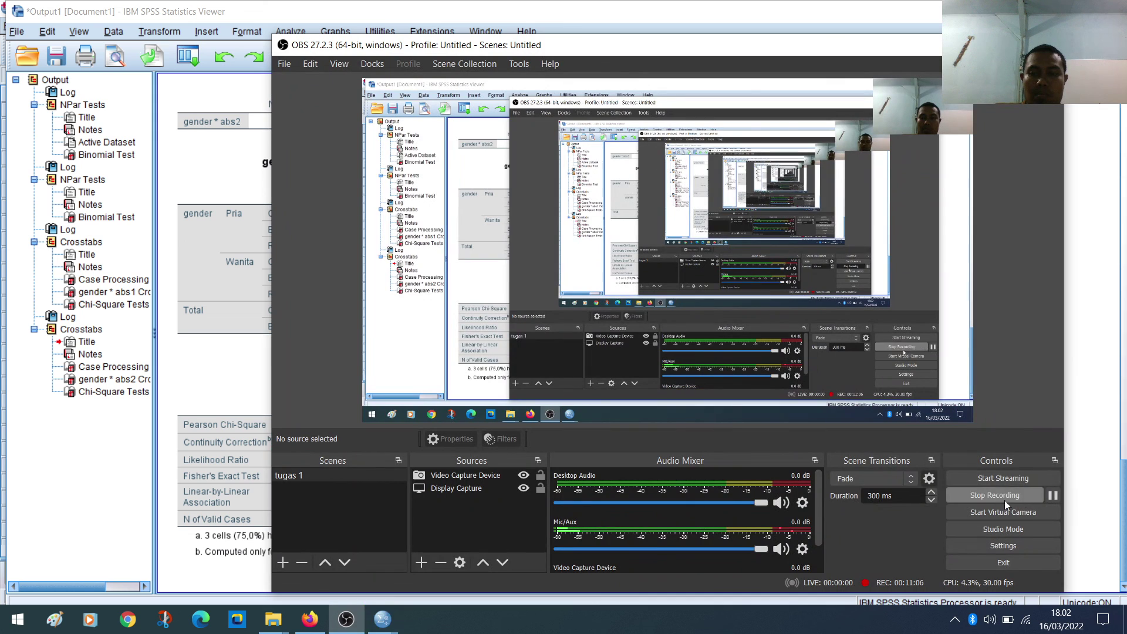